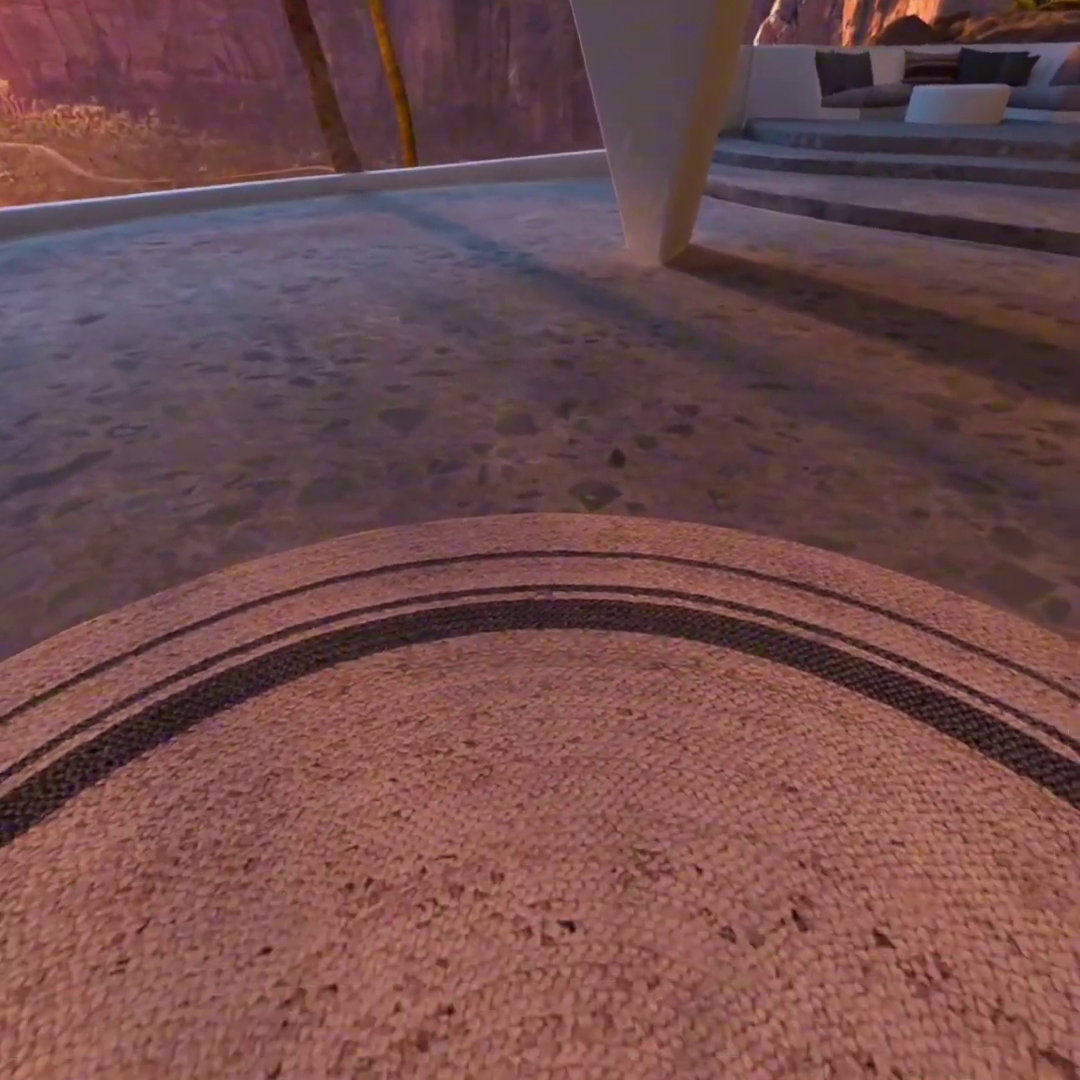
Show the universal menu bar over the canyon home environment with the Meta button
{"action": "key", "text": "super"}
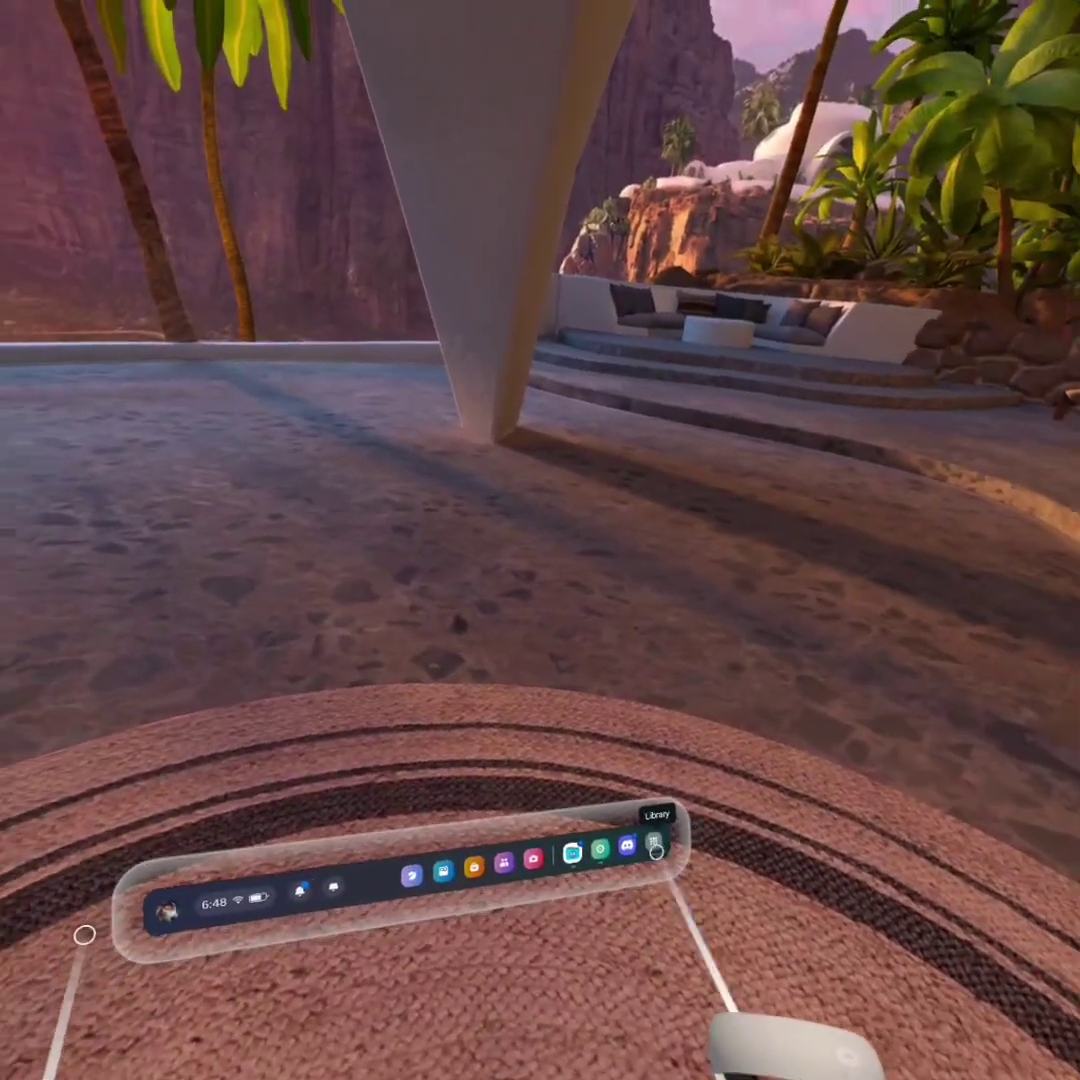
Launch Shizuku from the Library, move its window left, and reopen the Library beside it
{"action": "left_click", "coordinate": [628, 822]}
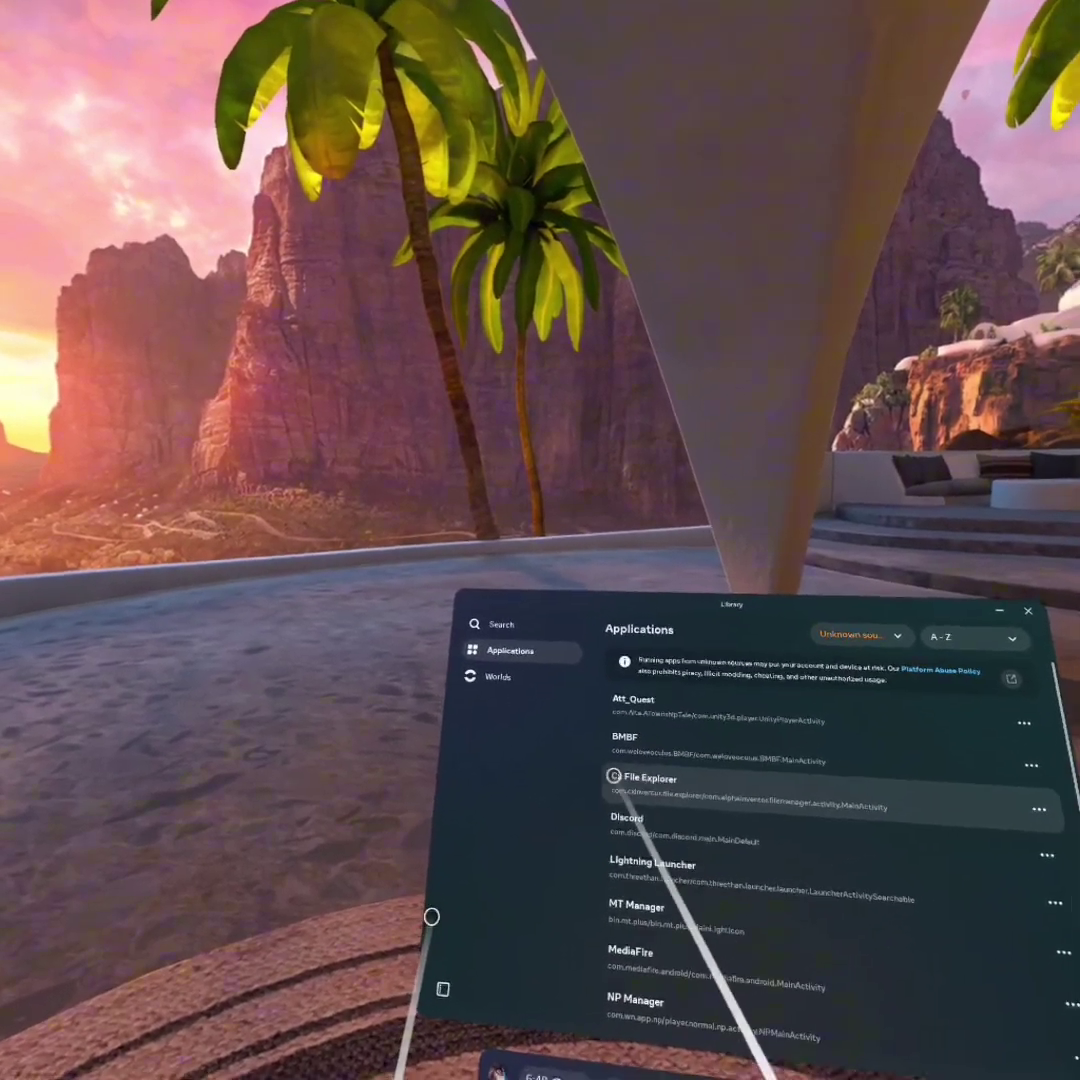
{"action": "scroll", "coordinate": [640, 770], "scroll_direction": "down", "scroll_amount": 3}
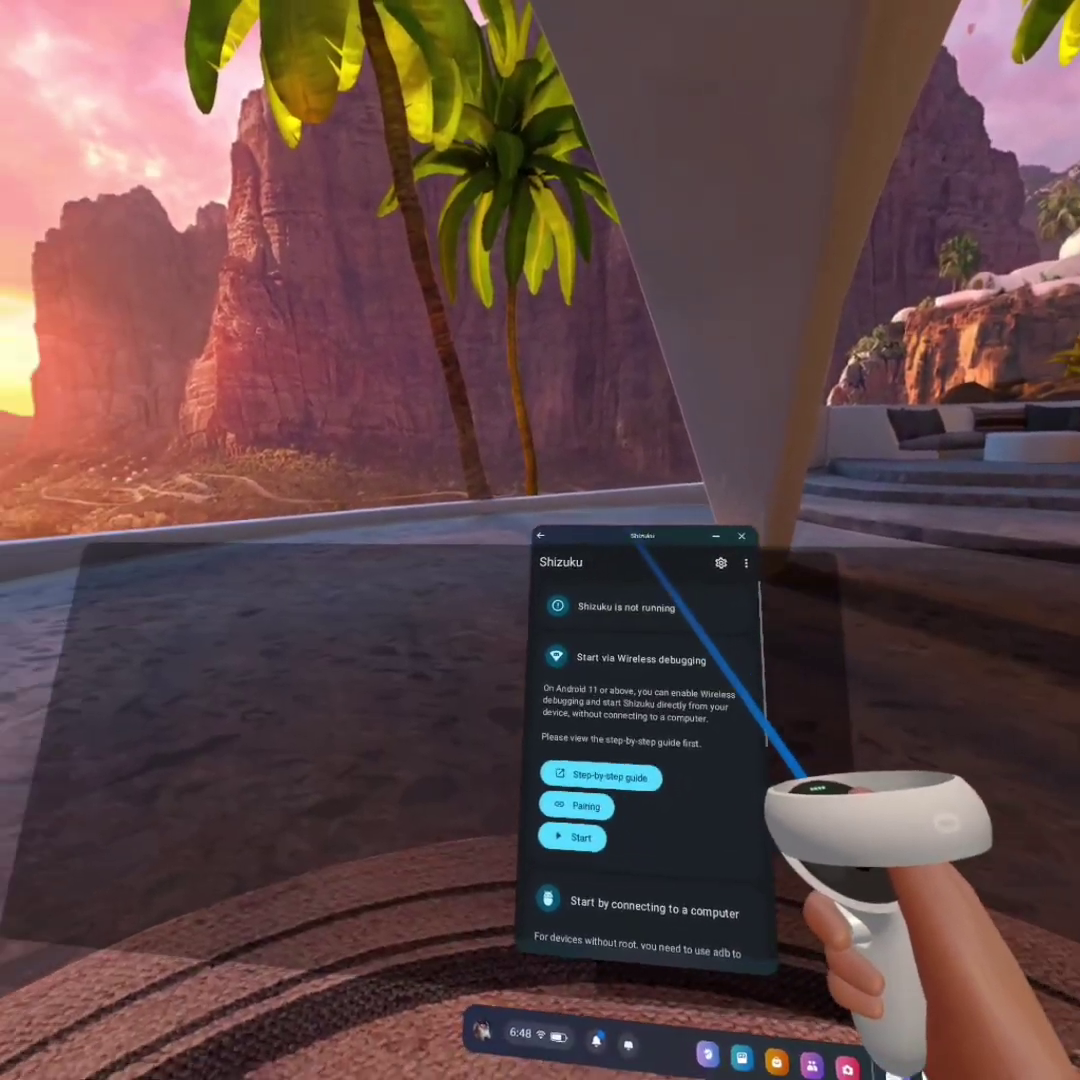
{"action": "left_click_drag", "start_coordinate": [636, 548], "coordinate": [525, 699]}
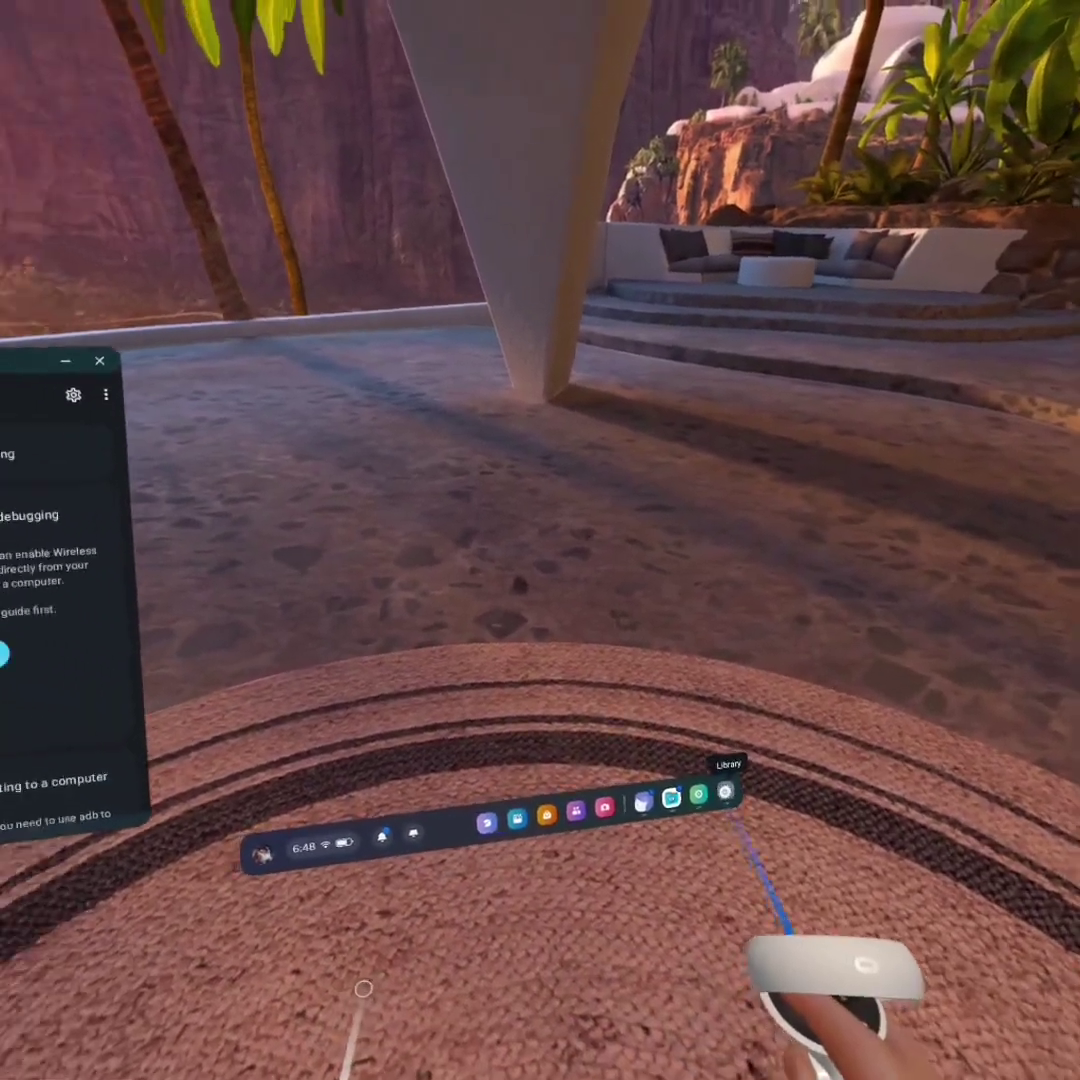
{"action": "left_click", "coordinate": [711, 777]}
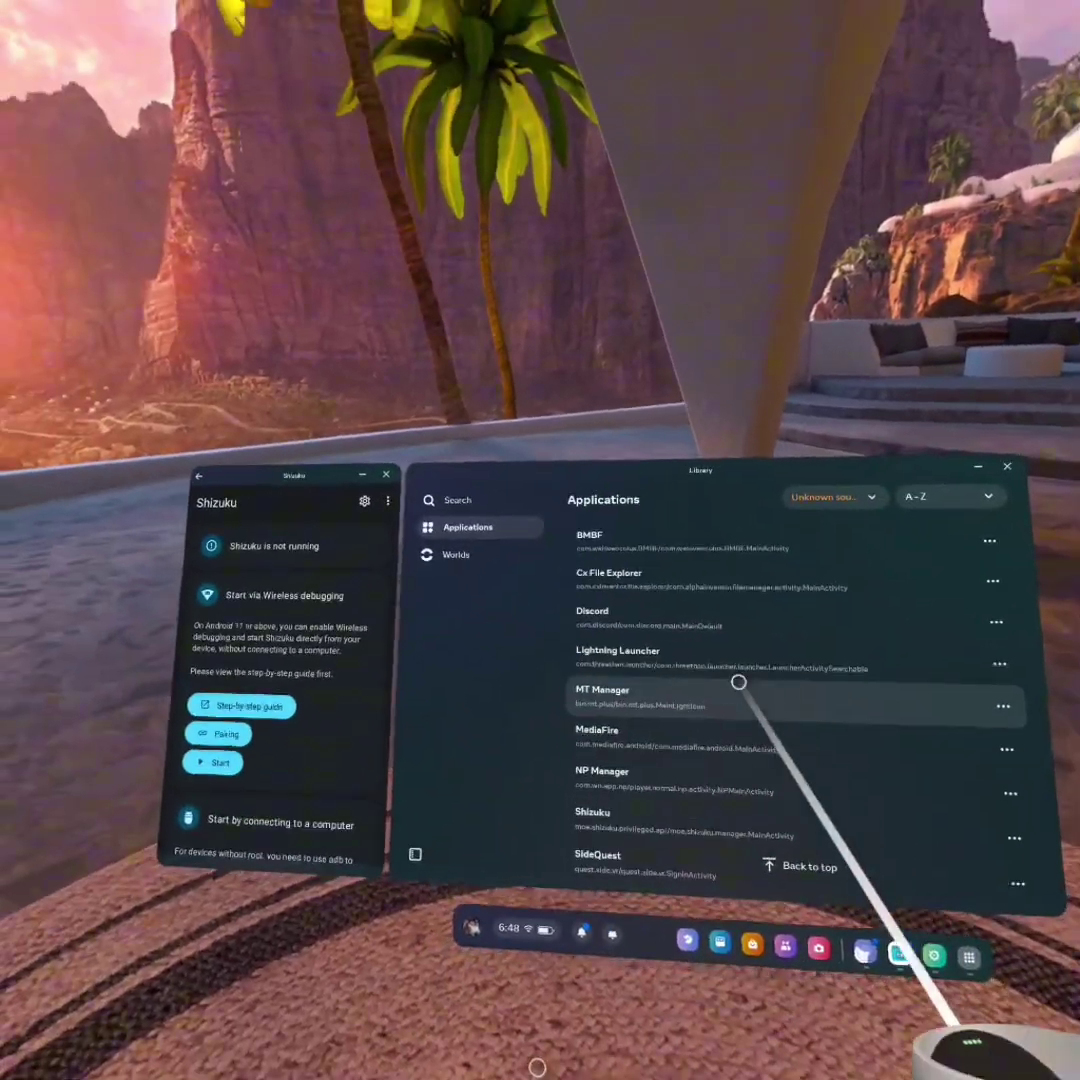
Launch Lightning Launcher, tap Build number in About headset to confirm developer mode, then go back
{"action": "left_click", "coordinate": [638, 707]}
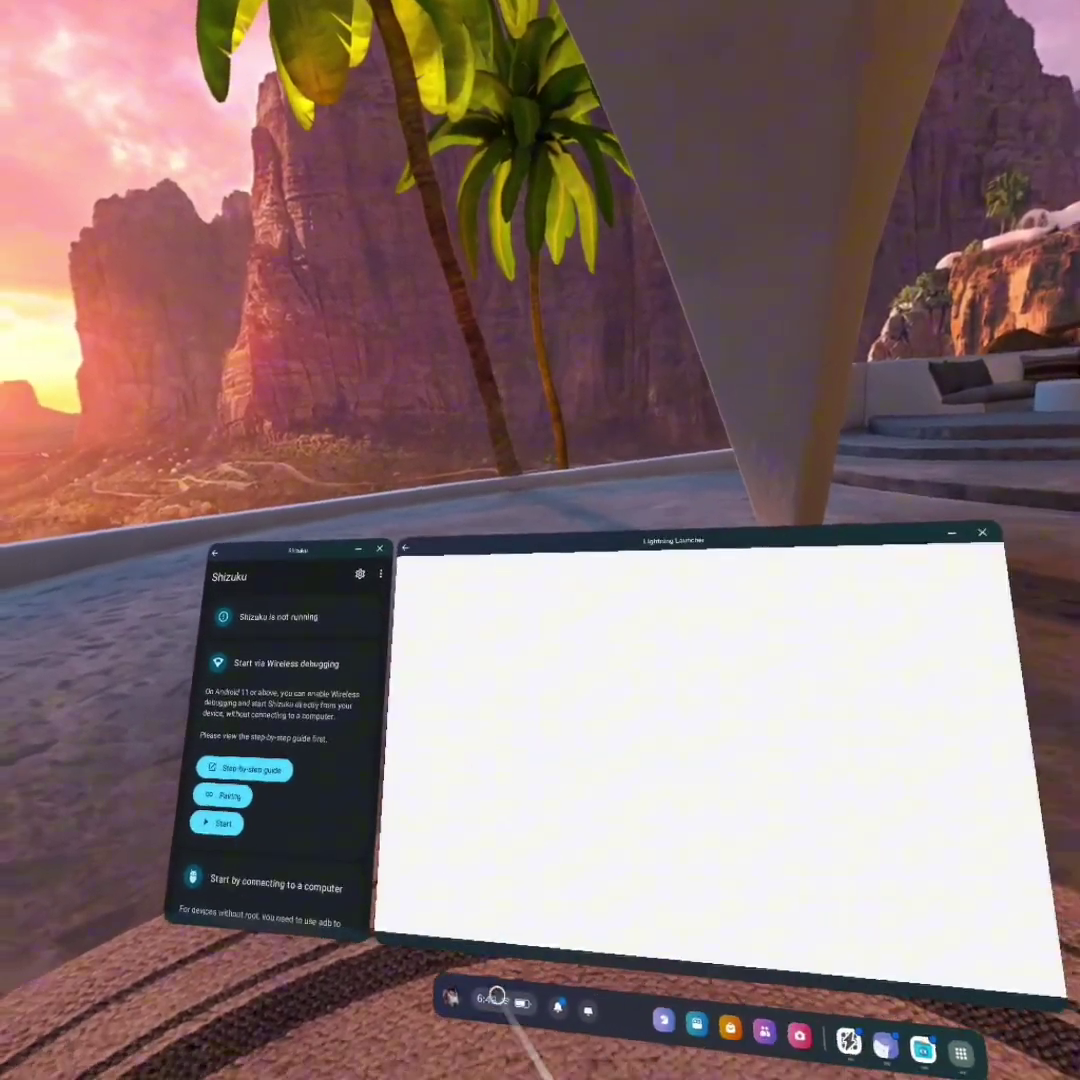
{"action": "scroll", "coordinate": [580, 740], "scroll_direction": "down", "scroll_amount": 5}
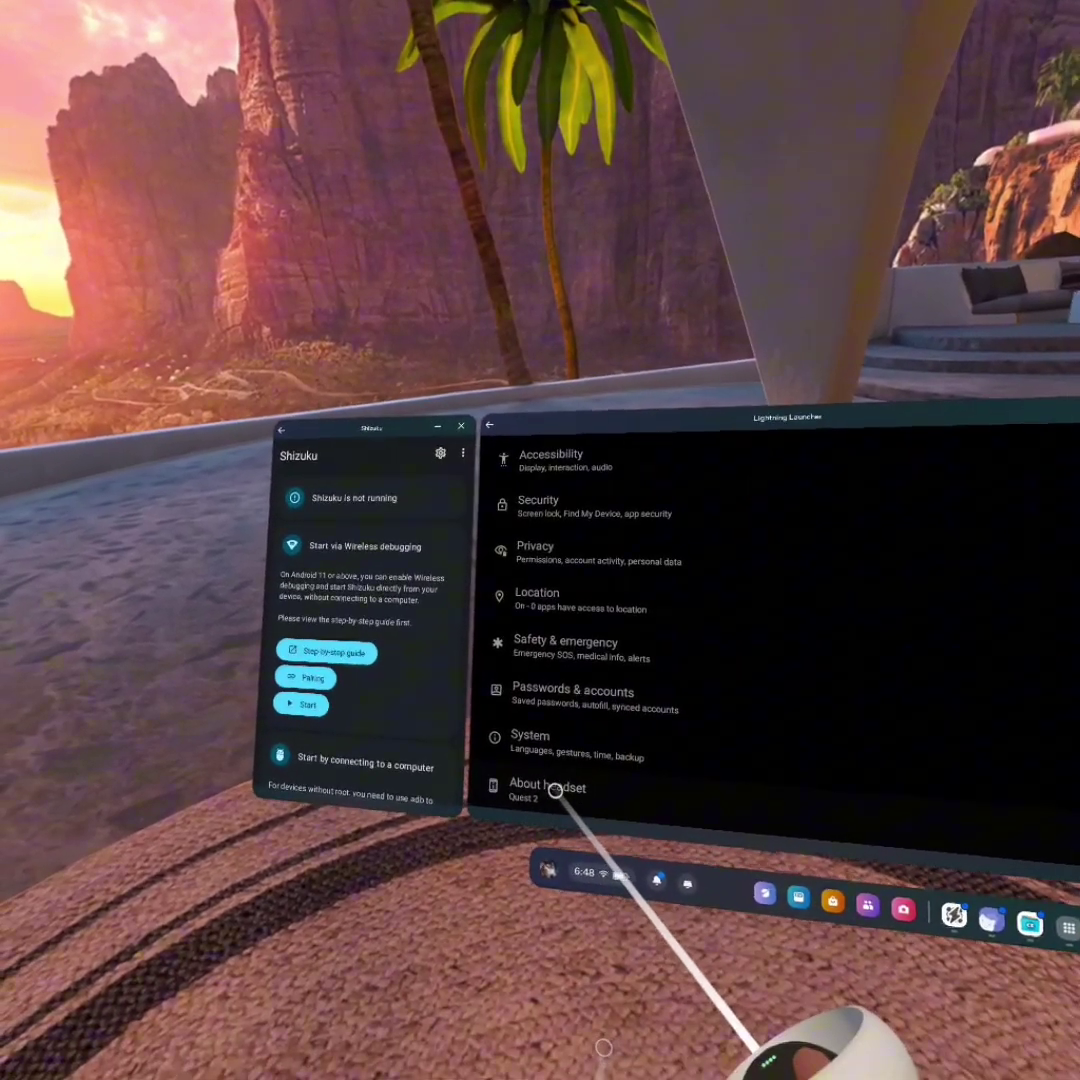
{"action": "scroll", "coordinate": [600, 680], "scroll_direction": "down", "scroll_amount": 4}
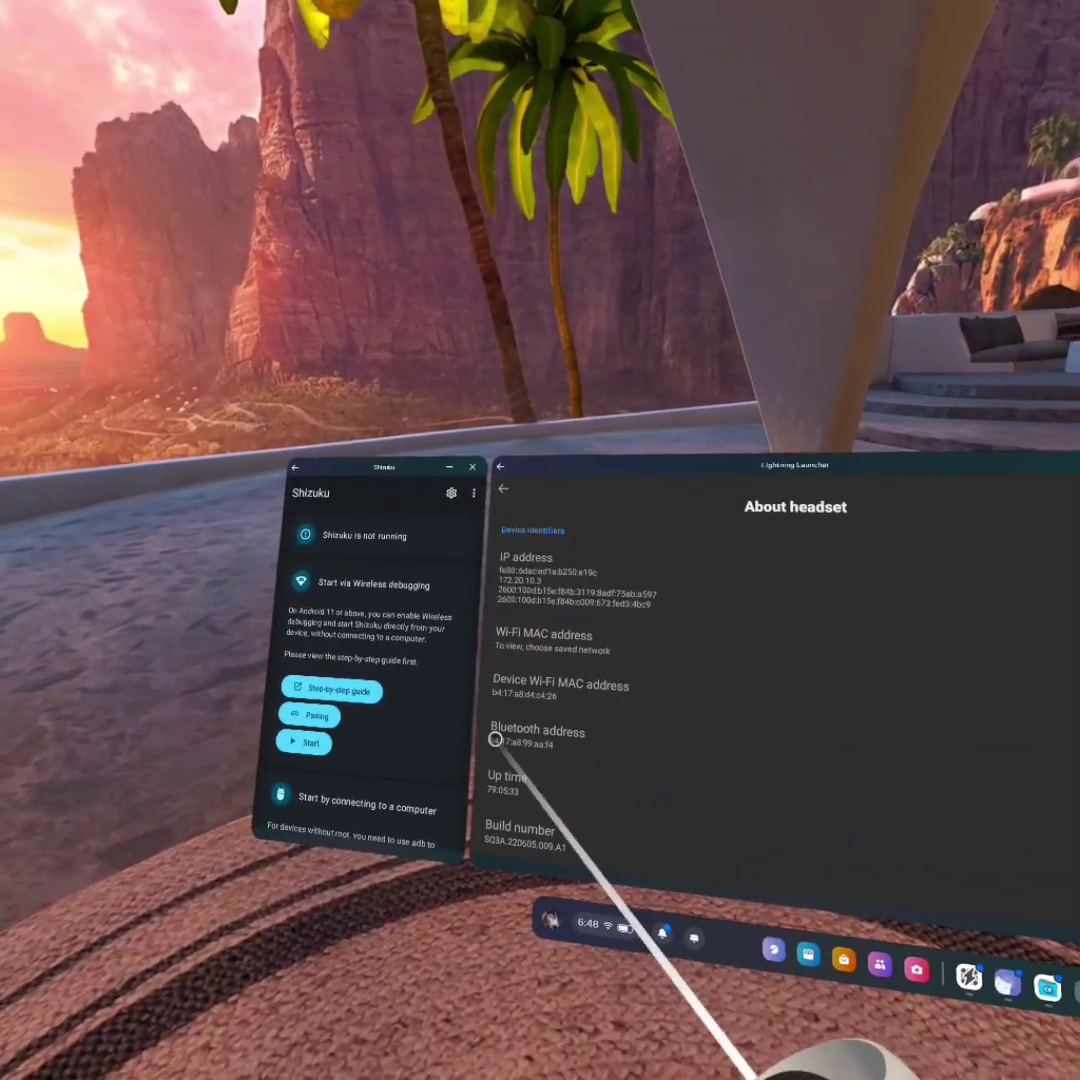
{"action": "left_click", "coordinate": [589, 858]}
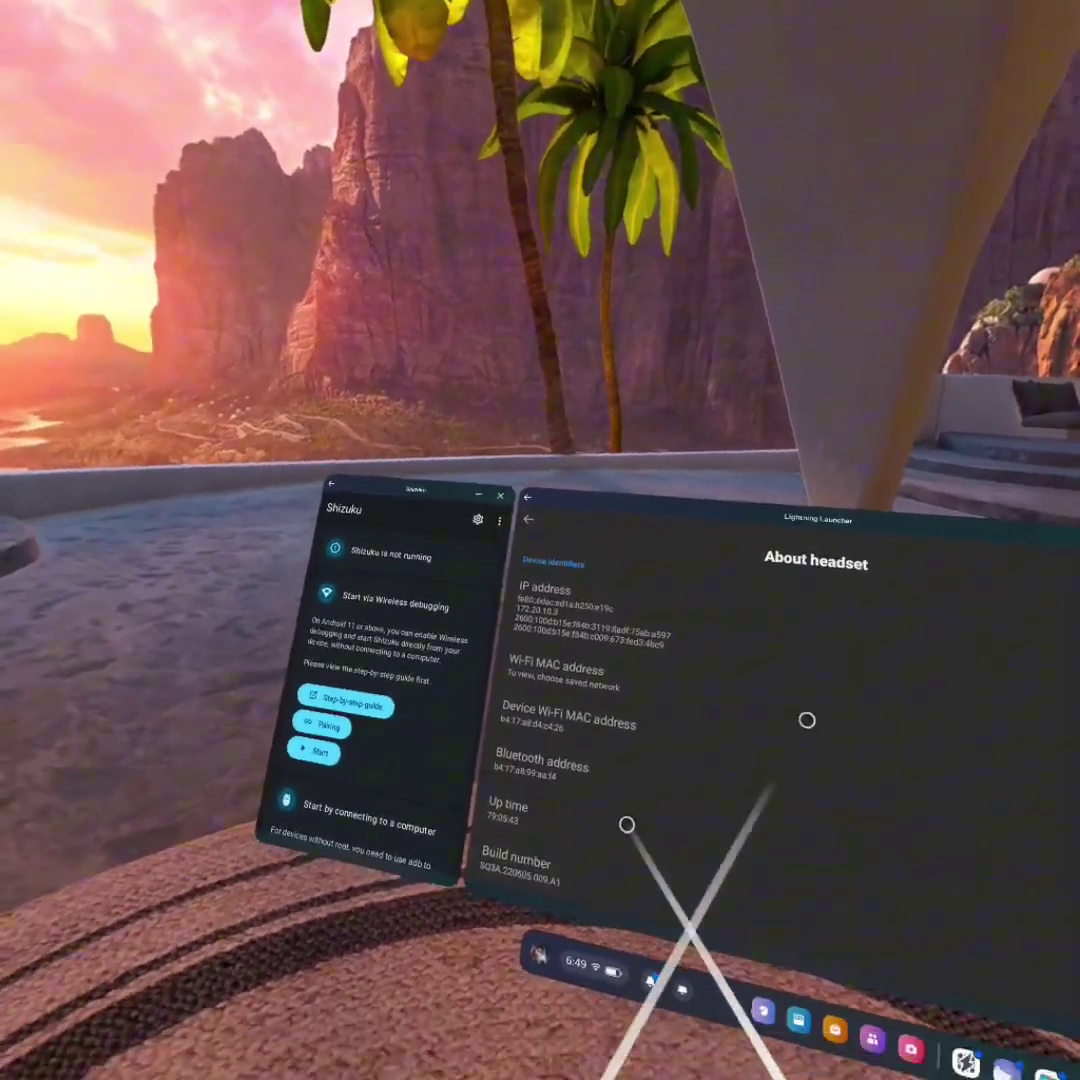
{"action": "left_click", "coordinate": [528, 519]}
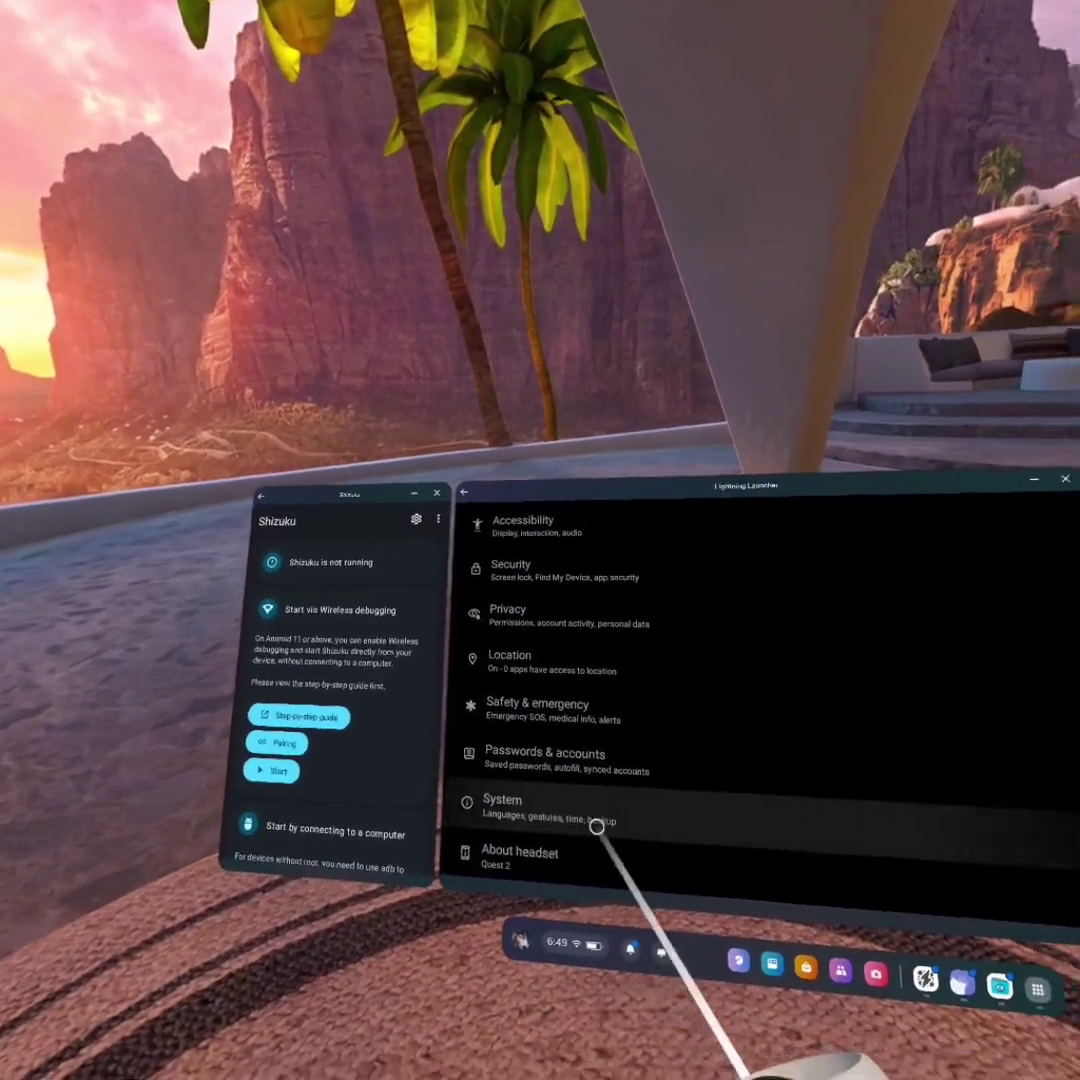
Go to System > Developer options and scroll down to the wireless debugging settings
{"action": "left_click", "coordinate": [558, 832]}
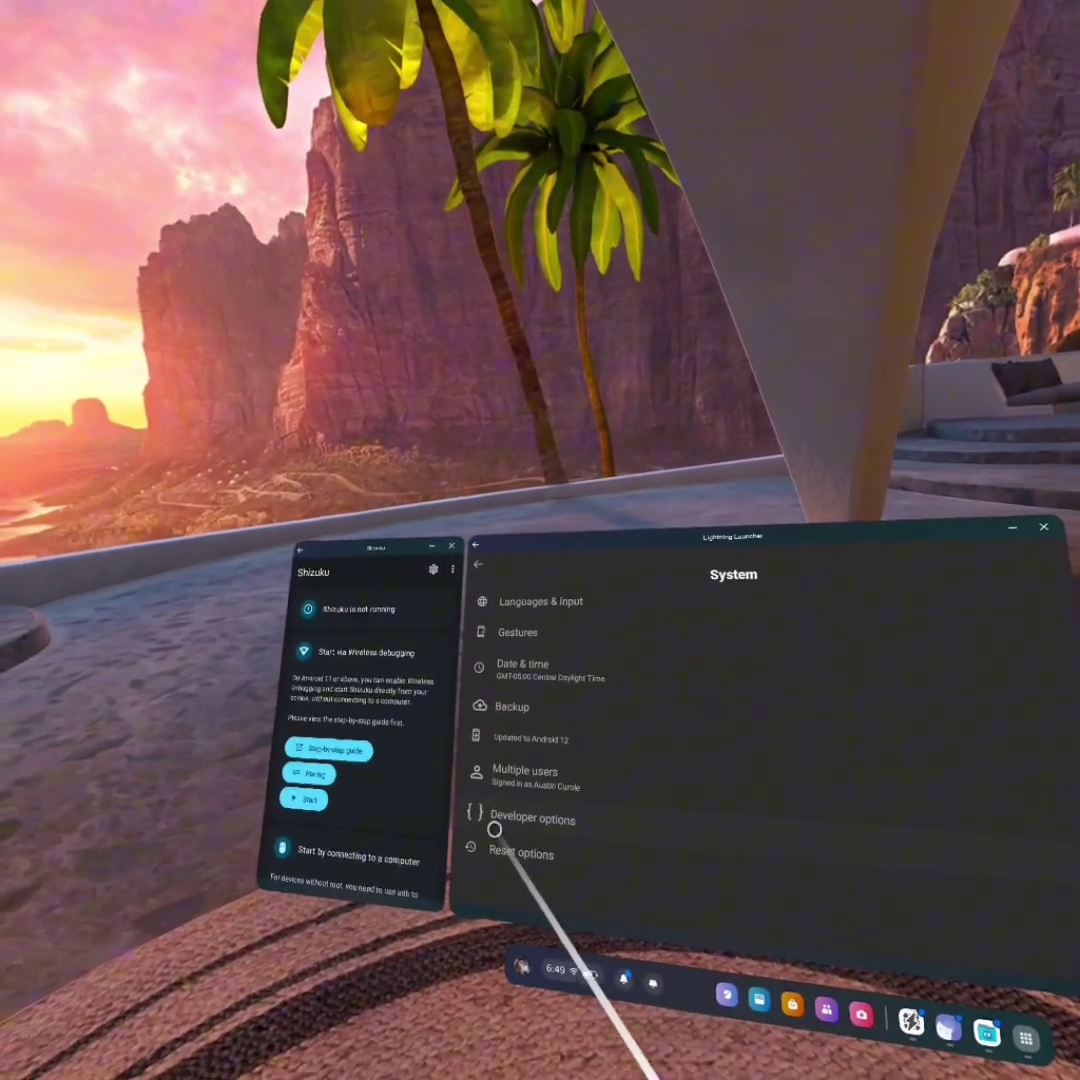
{"action": "left_click", "coordinate": [588, 828]}
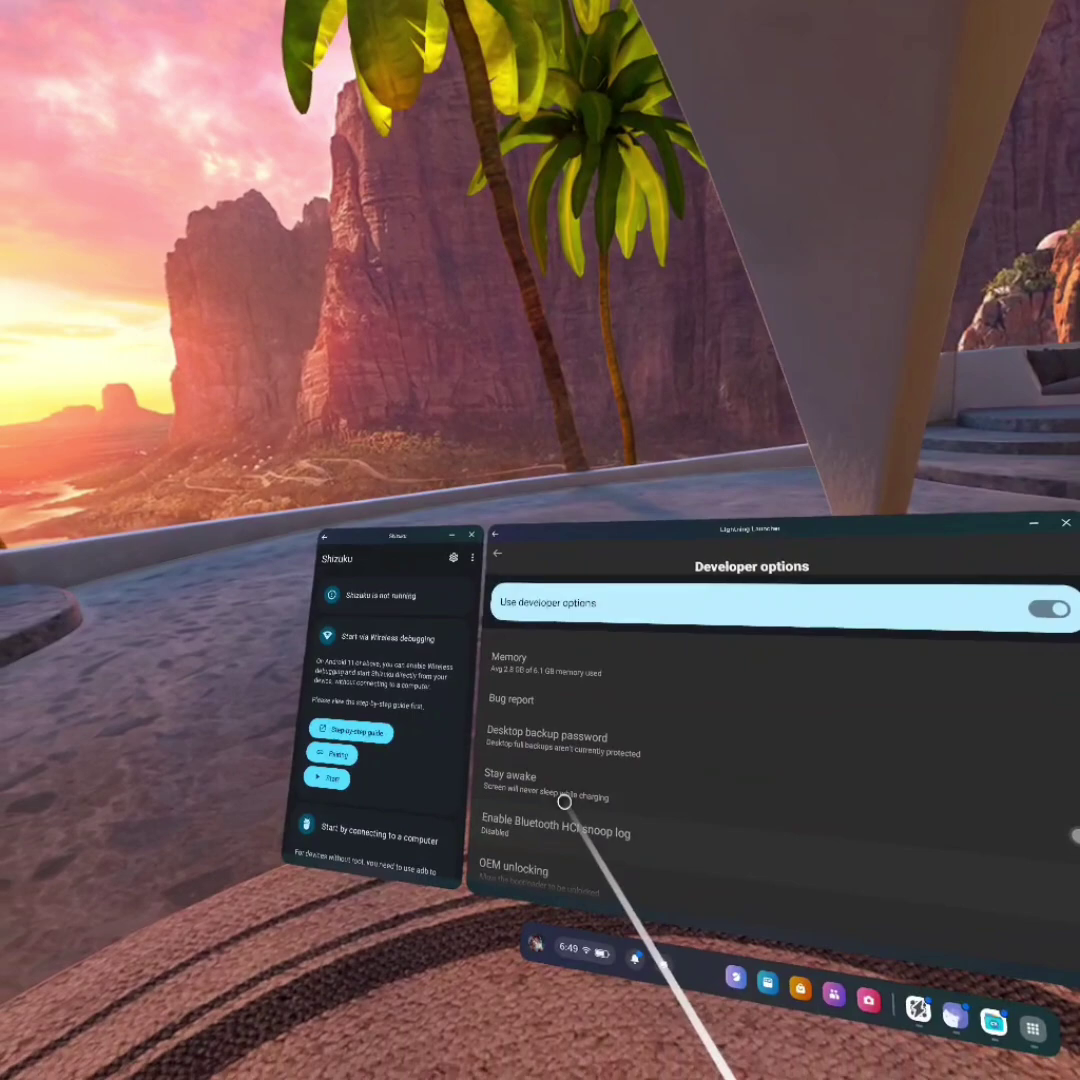
{"action": "scroll", "coordinate": [562, 803], "scroll_direction": "down", "scroll_amount": 10}
{"action": "scroll", "coordinate": [599, 742], "scroll_direction": "down", "scroll_amount": 2}
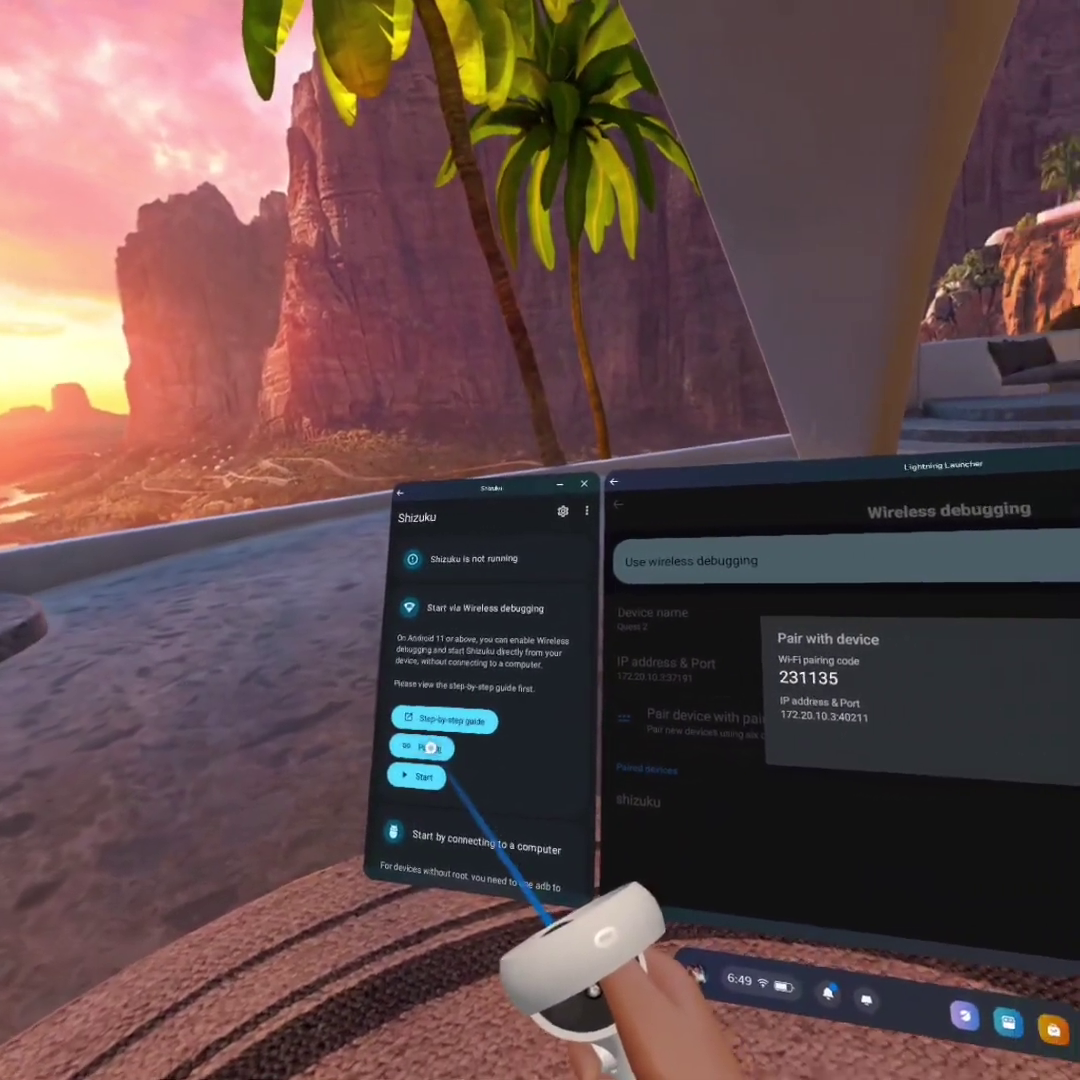
Start Shizuku's wireless debugging pairing and enter the six-digit Wi‑Fi pairing code
{"action": "left_click", "coordinate": [430, 747]}
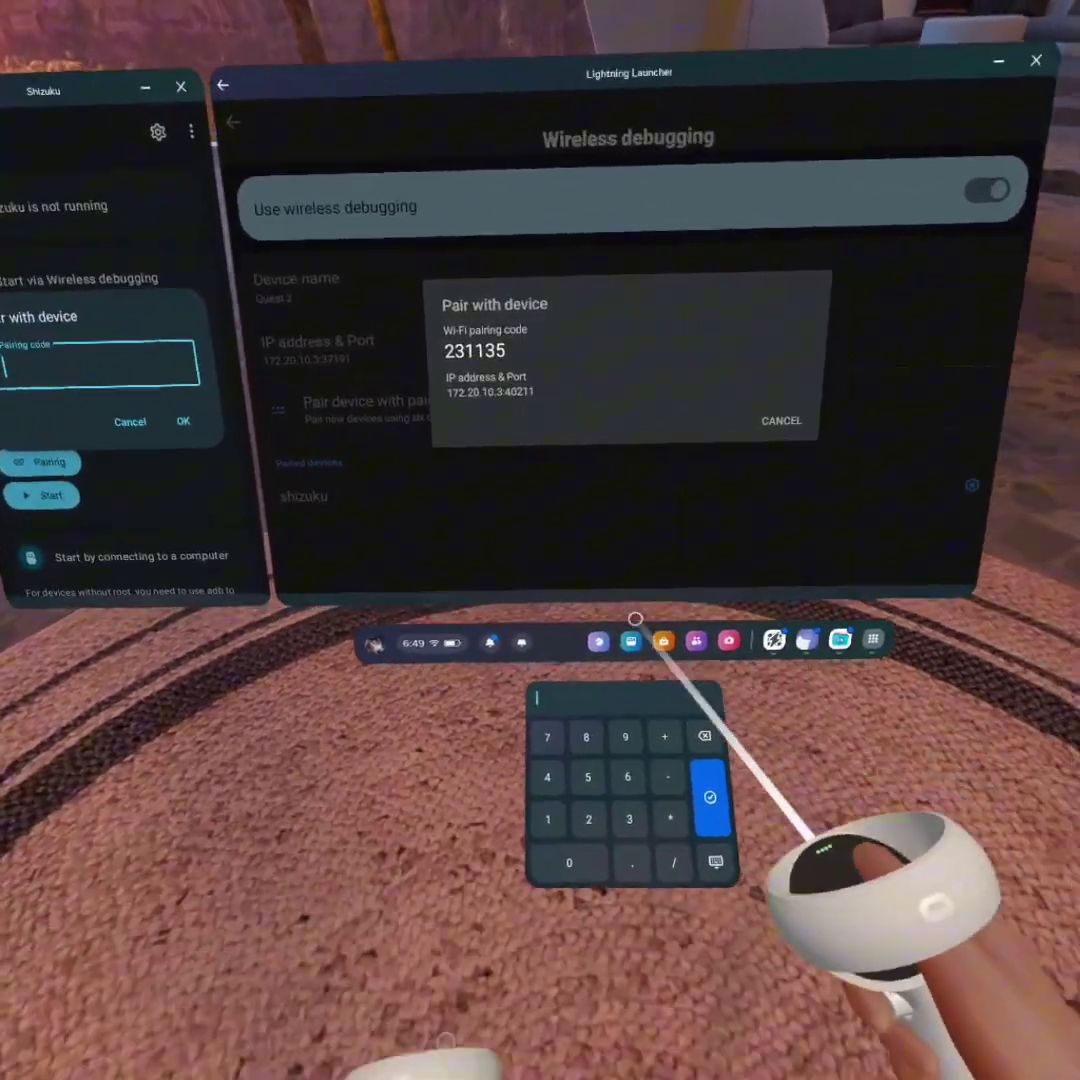
{"action": "type", "text": "231135"}
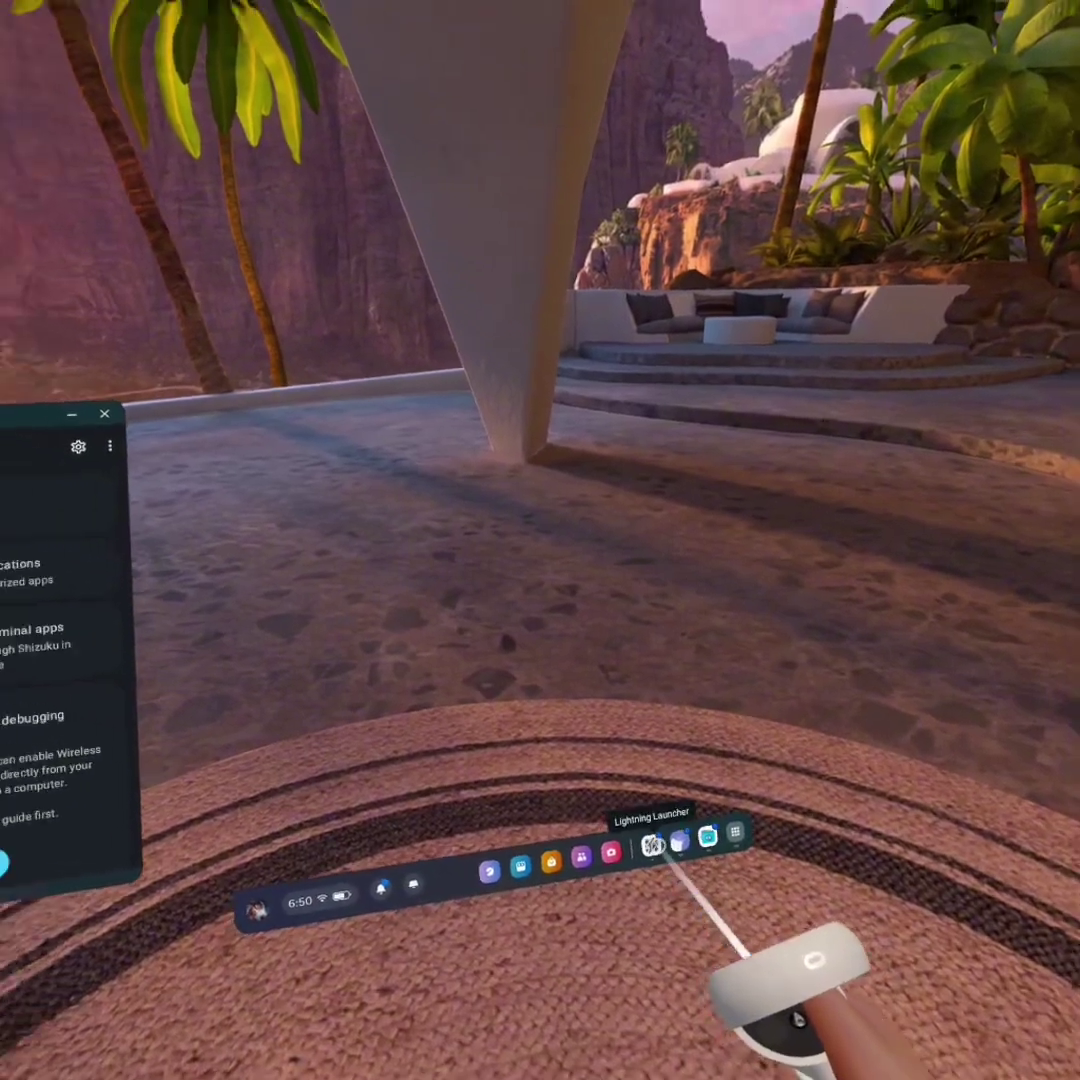
In NP Manager beside Shizuku, browse from Download into Android, then tap obb for the access prompt
{"action": "left_click", "coordinate": [601, 1001]}
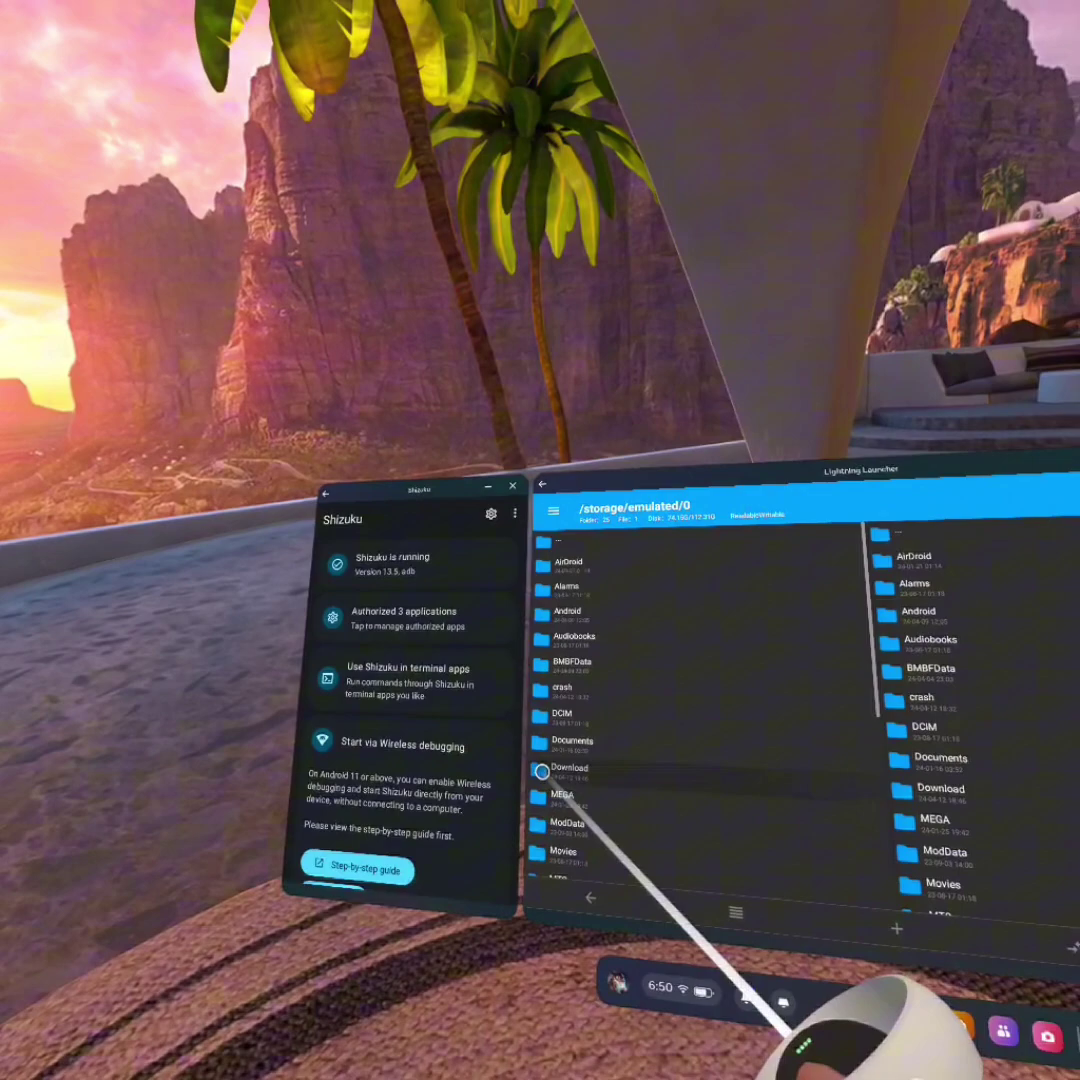
{"action": "left_click", "coordinate": [557, 752]}
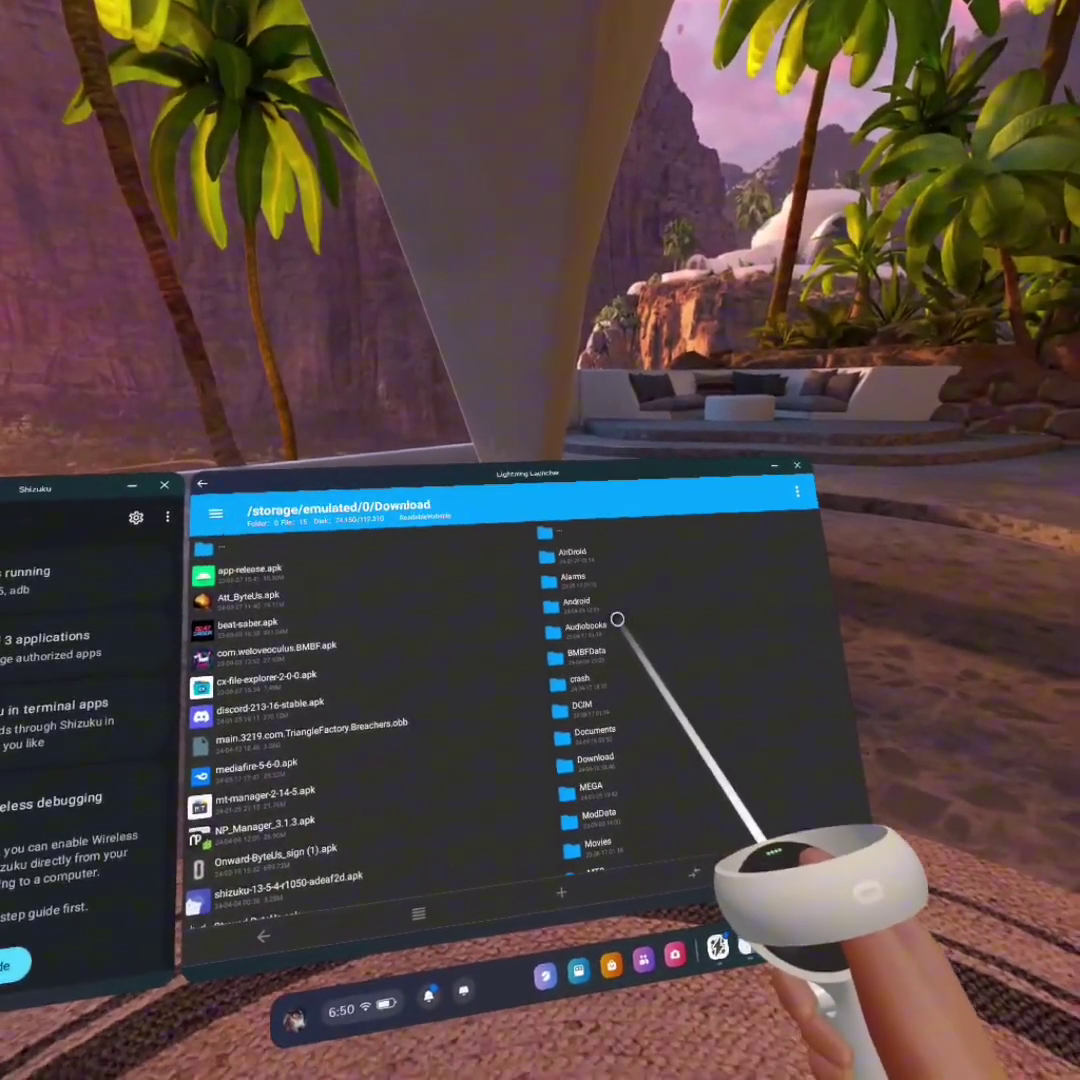
{"action": "left_click", "coordinate": [590, 632]}
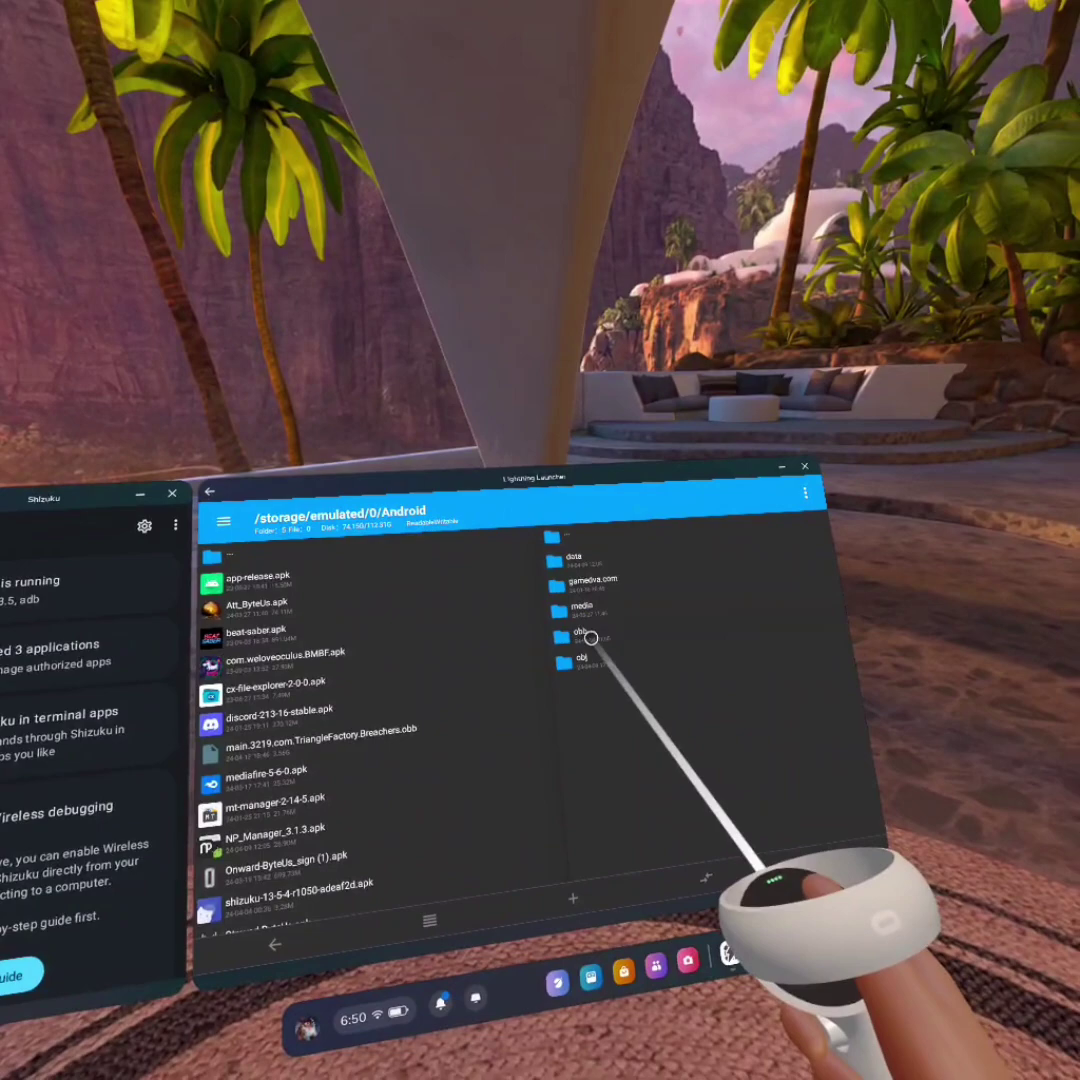
{"action": "left_click", "coordinate": [583, 635]}
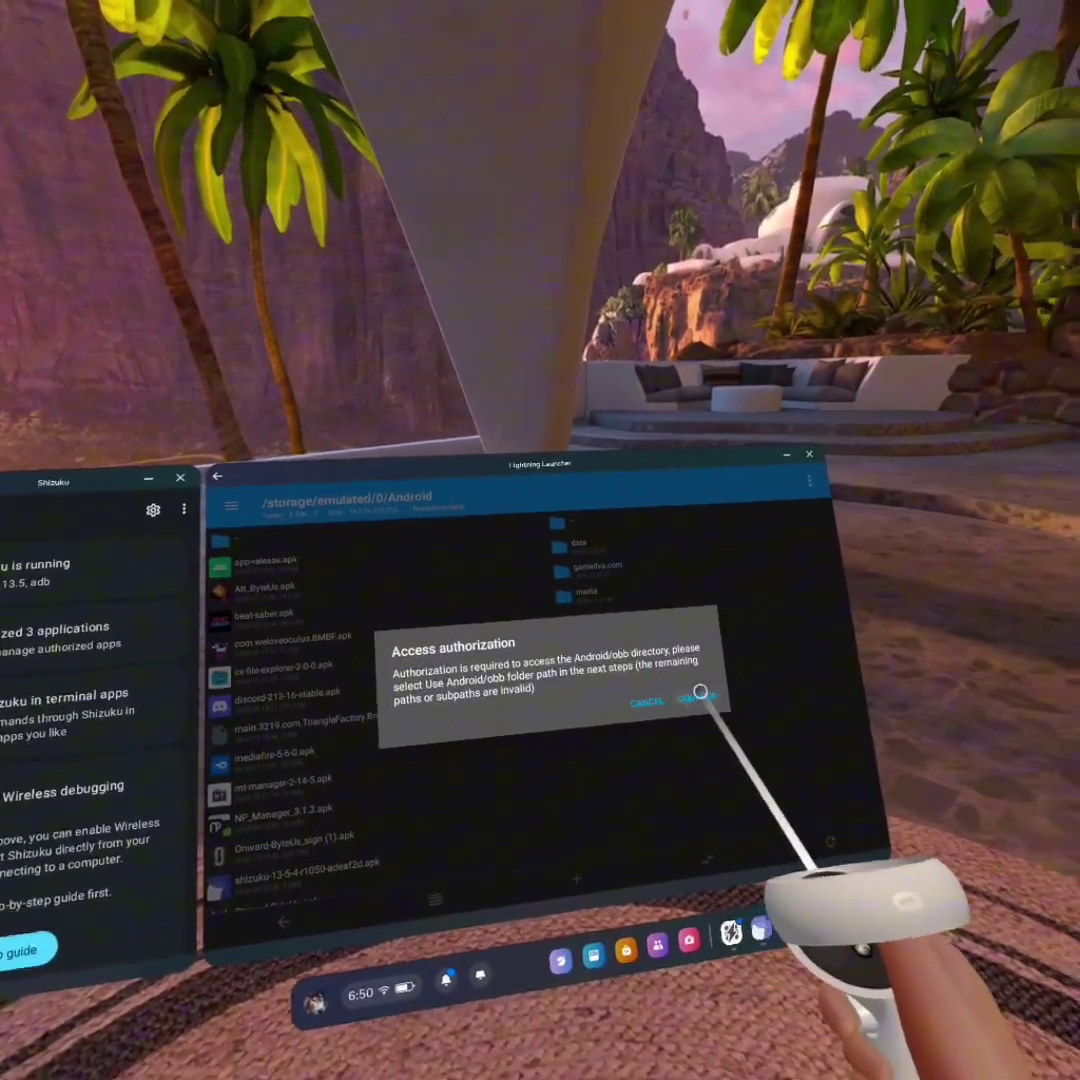
Confirm the access request, go up to Quest 2 in the folder picker, and select the Android folder
{"action": "left_click", "coordinate": [746, 694]}
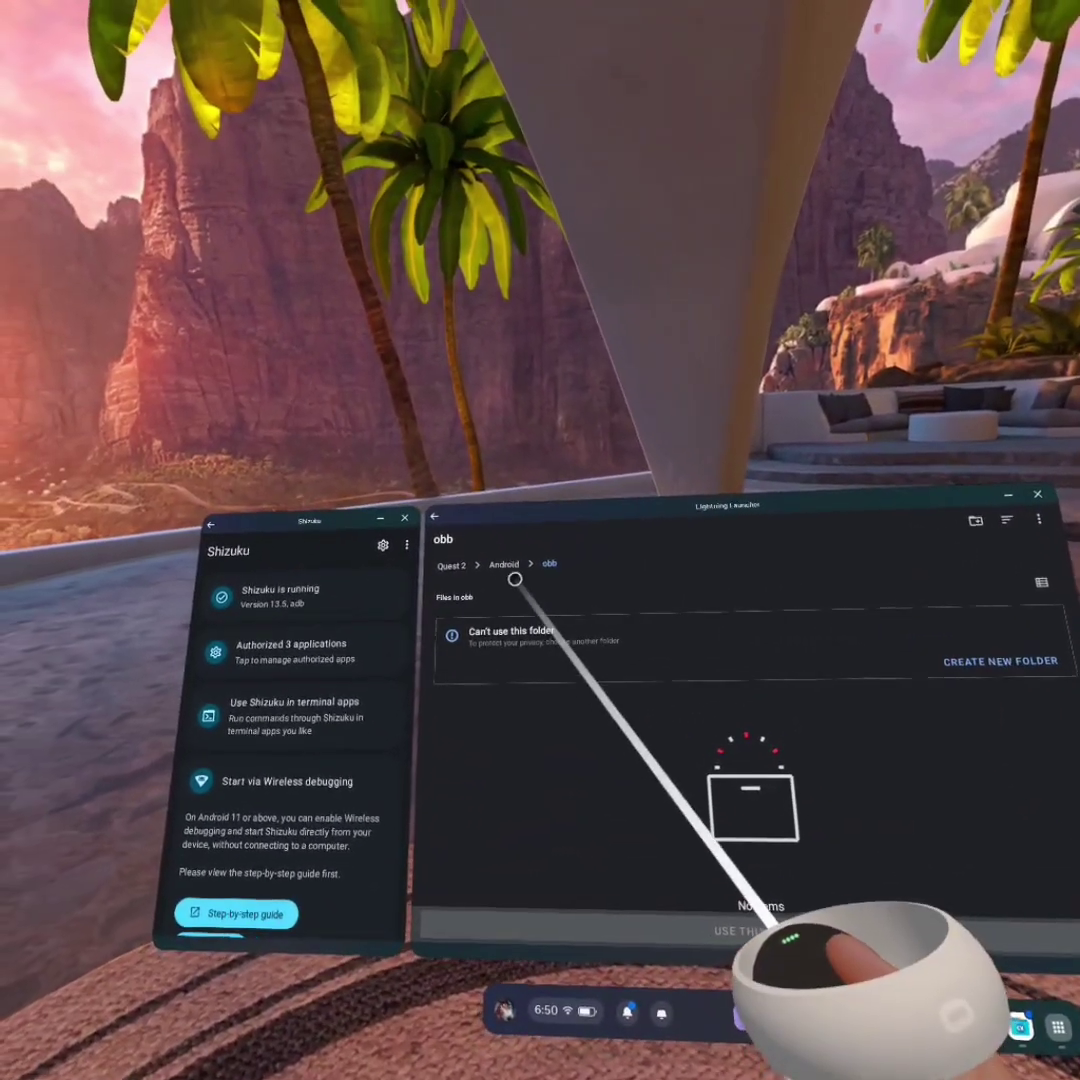
{"action": "left_click", "coordinate": [508, 567]}
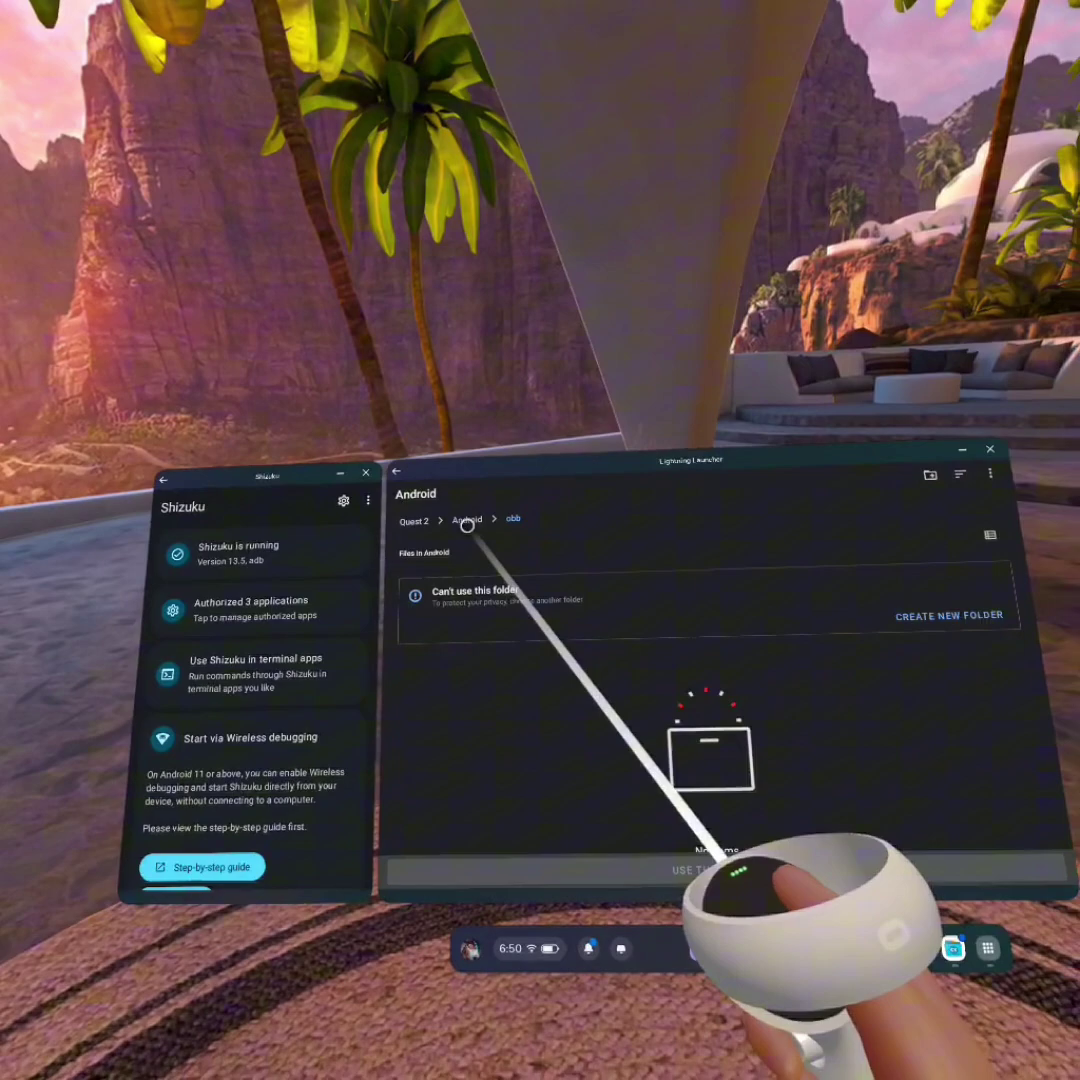
{"action": "left_click", "coordinate": [451, 566]}
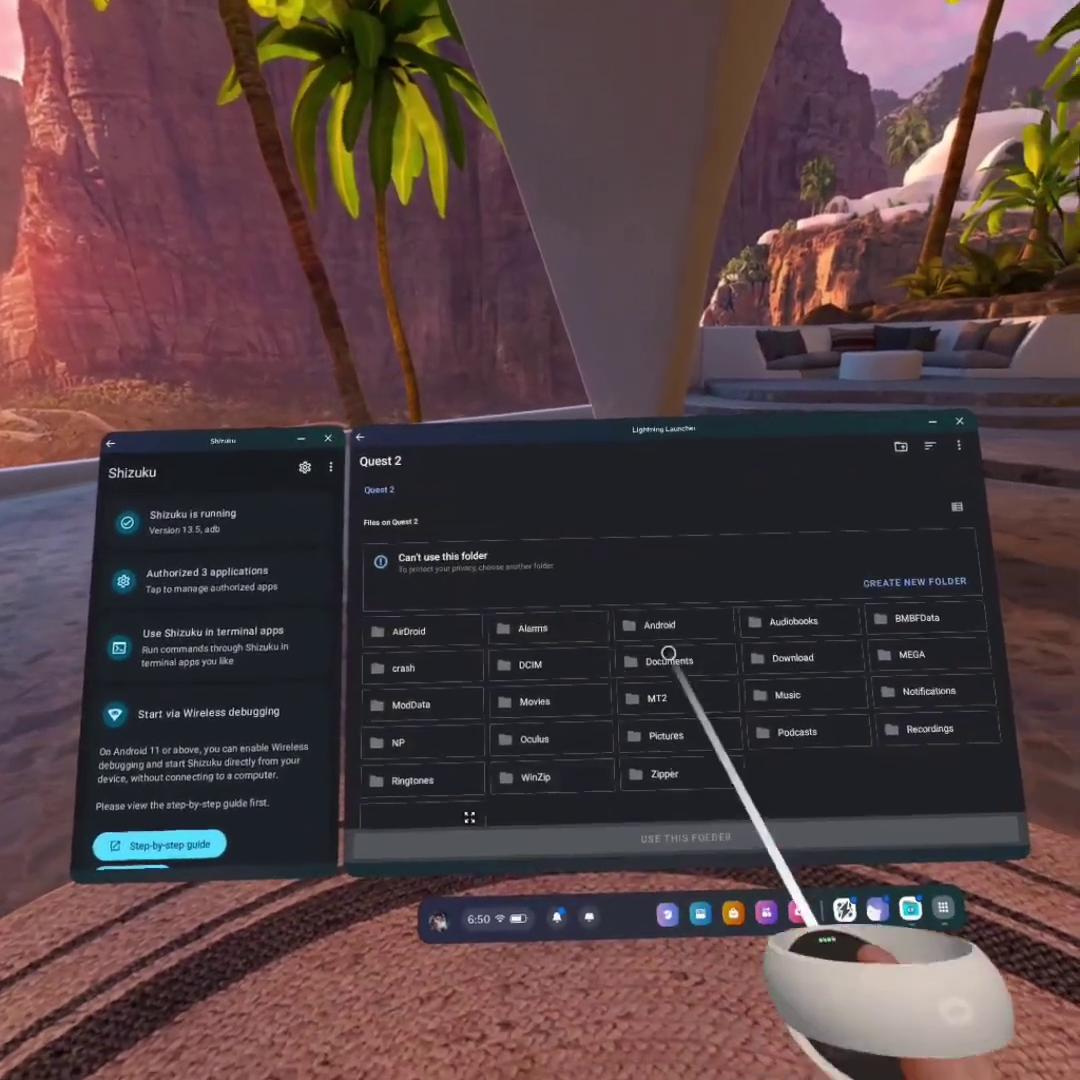
{"action": "scroll", "coordinate": [632, 692], "scroll_direction": "down", "scroll_amount": 1}
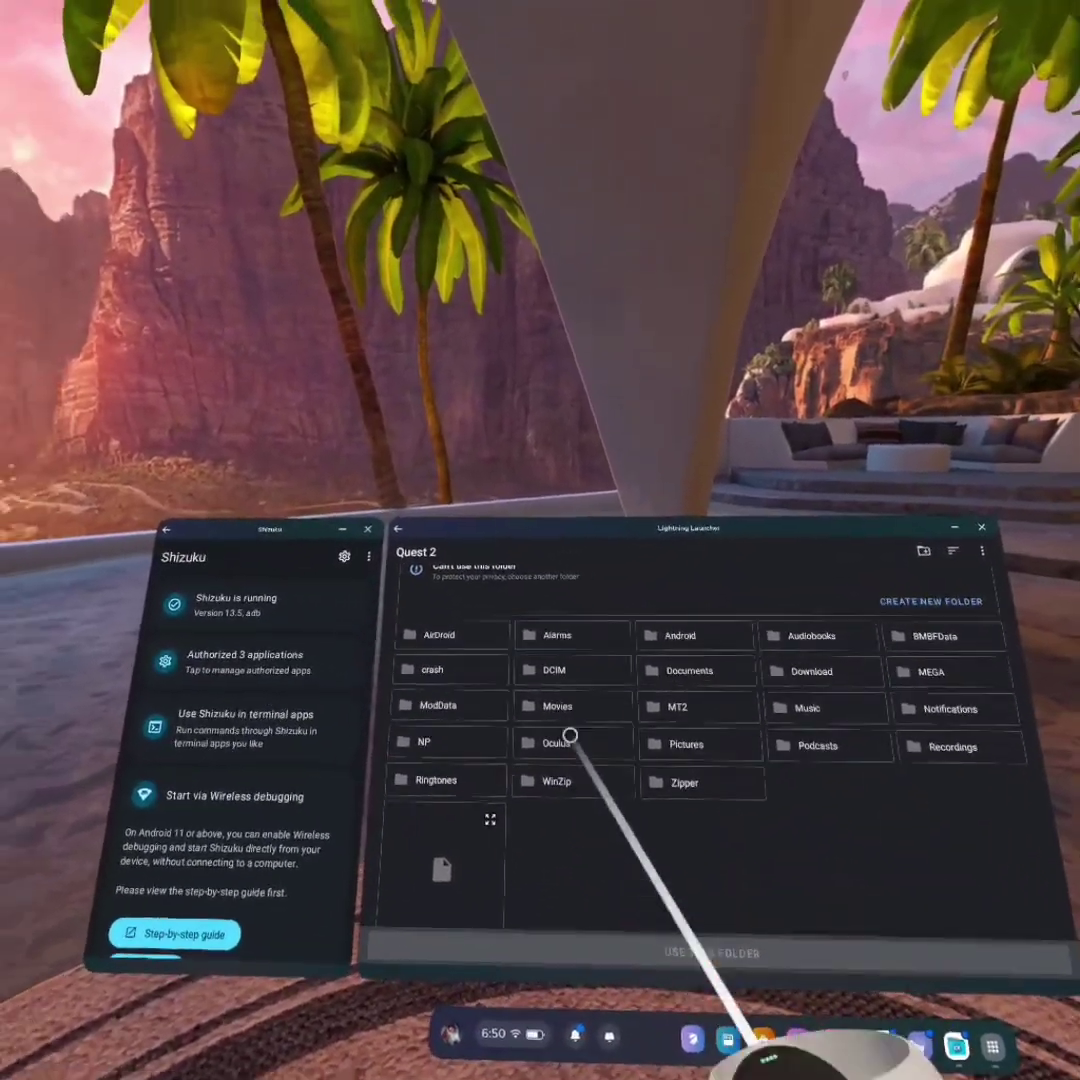
{"action": "scroll", "coordinate": [521, 641], "scroll_direction": "up", "scroll_amount": 2}
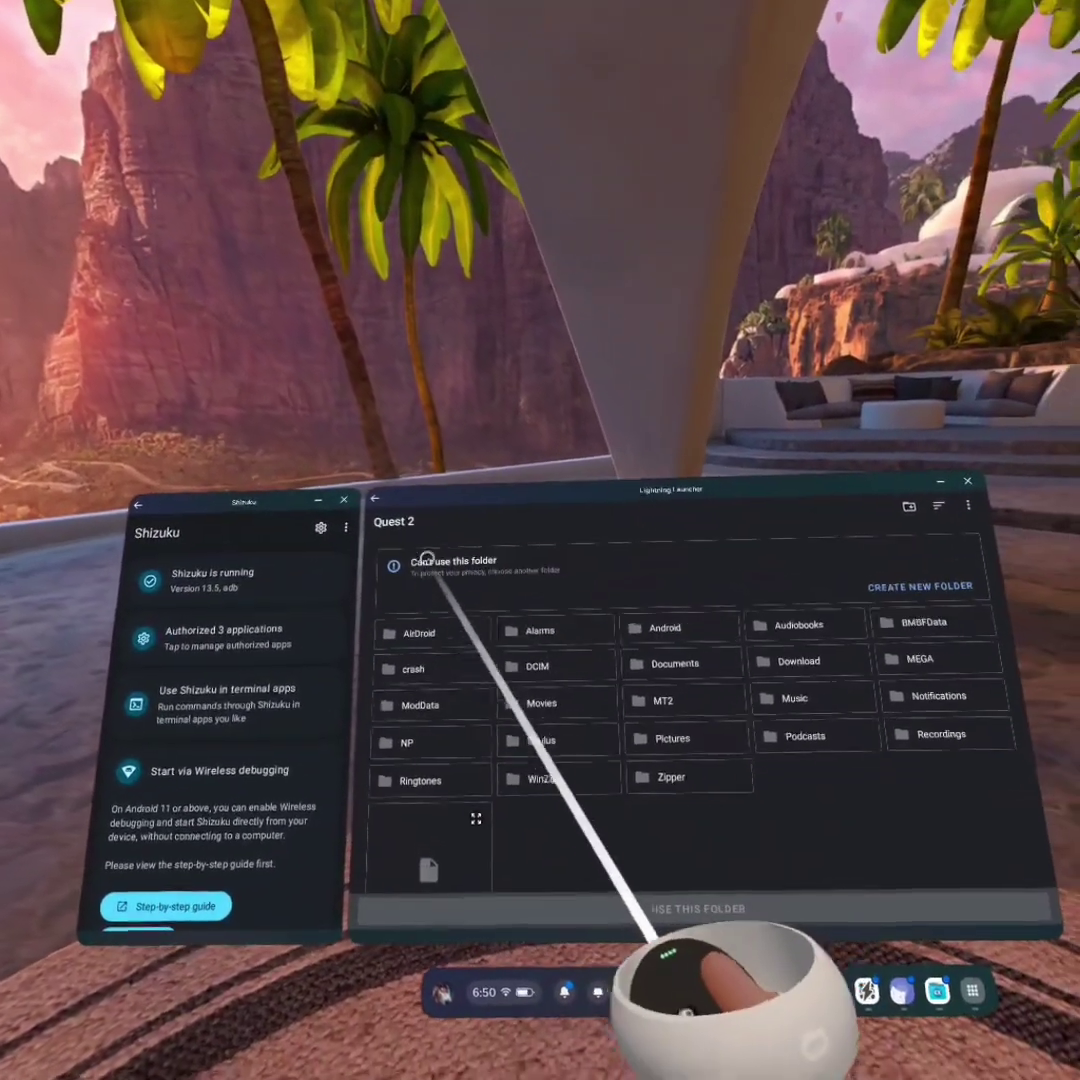
{"action": "scroll", "coordinate": [600, 660], "scroll_direction": "up", "scroll_amount": 2}
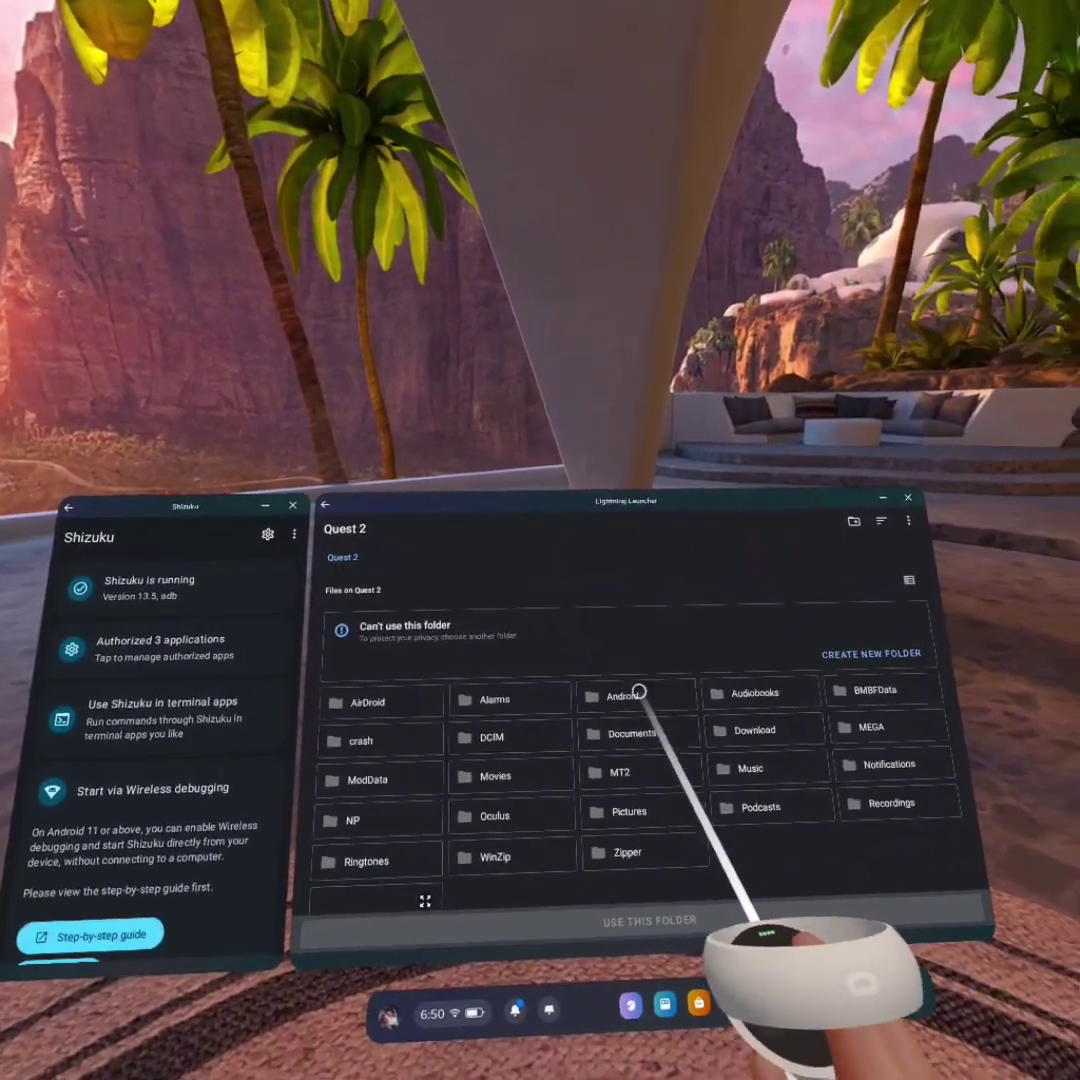
{"action": "left_click", "coordinate": [627, 688]}
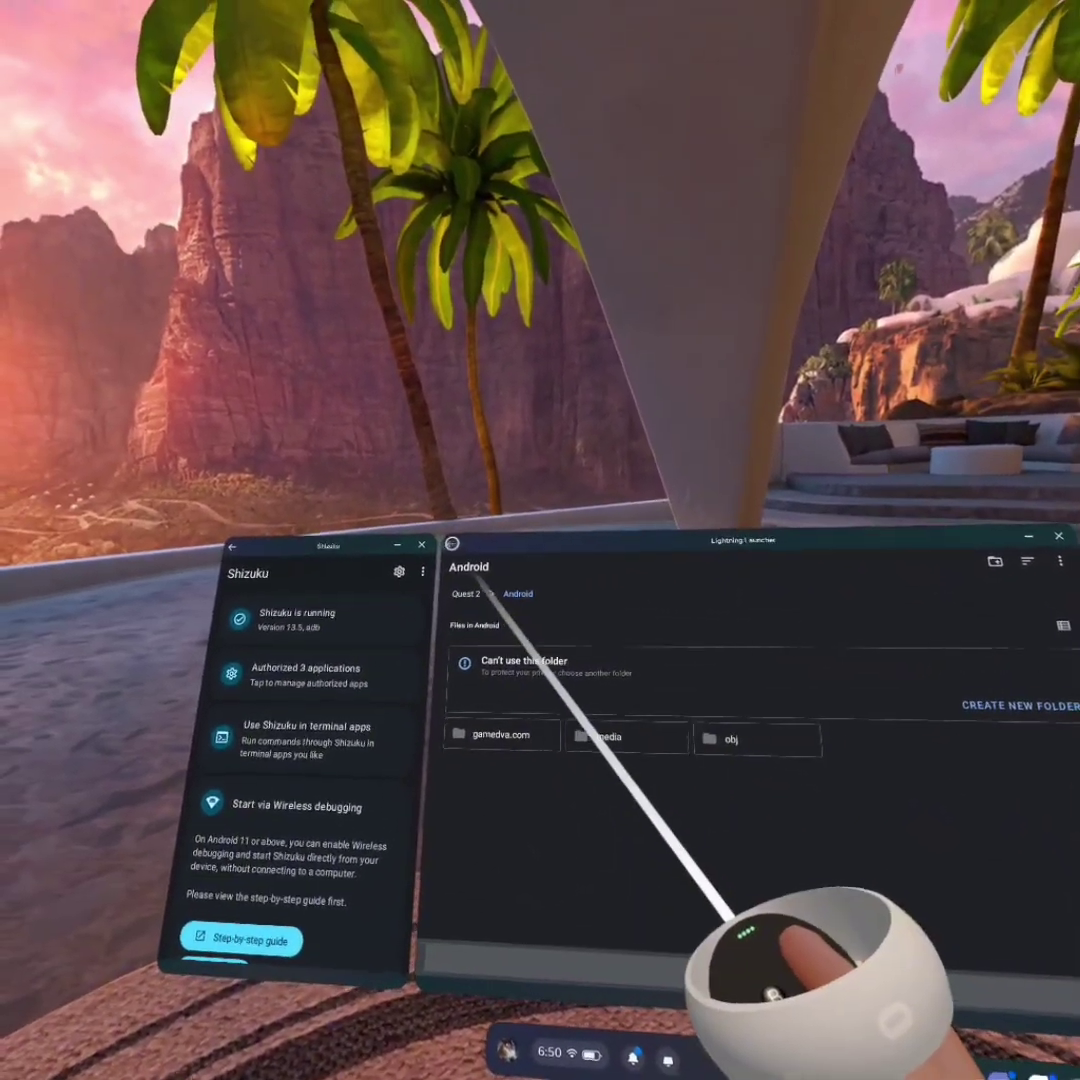
{"action": "left_click", "coordinate": [352, 482]}
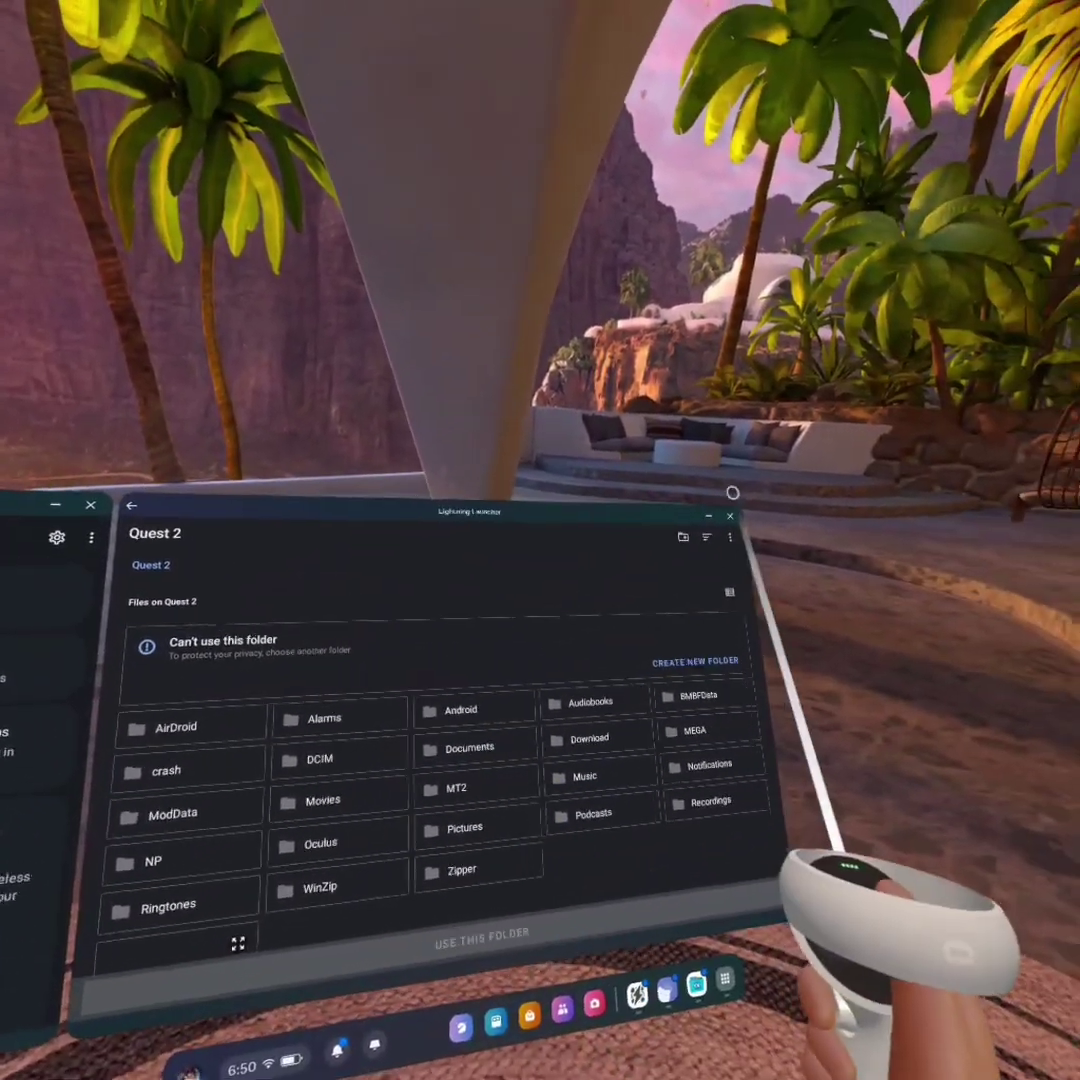
{"action": "left_click", "coordinate": [651, 619]}
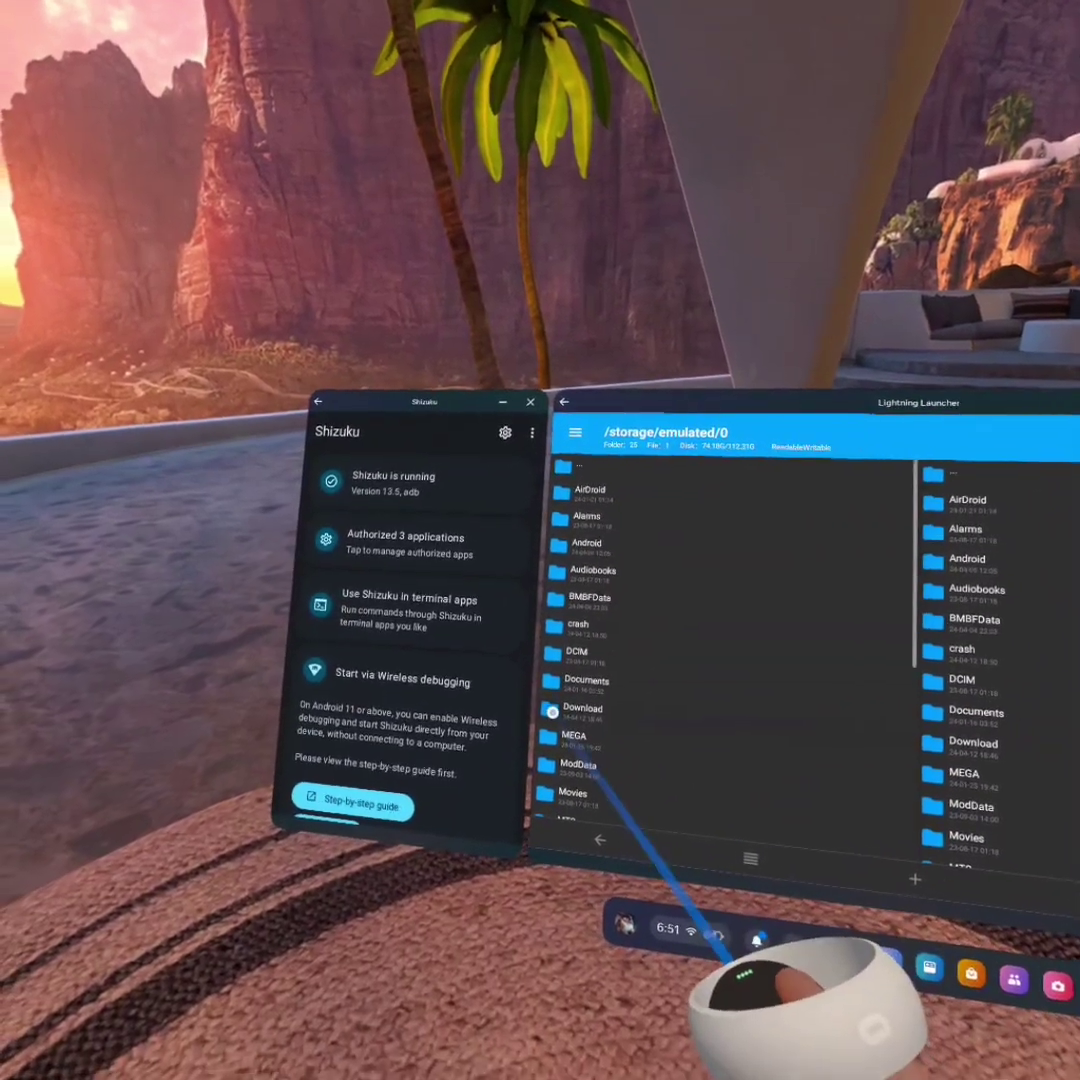
Scroll the right pane's Android/obb list down to com.TriangleFactory.Breachers
{"action": "scroll", "coordinate": [615, 648], "scroll_direction": "down", "scroll_amount": 2}
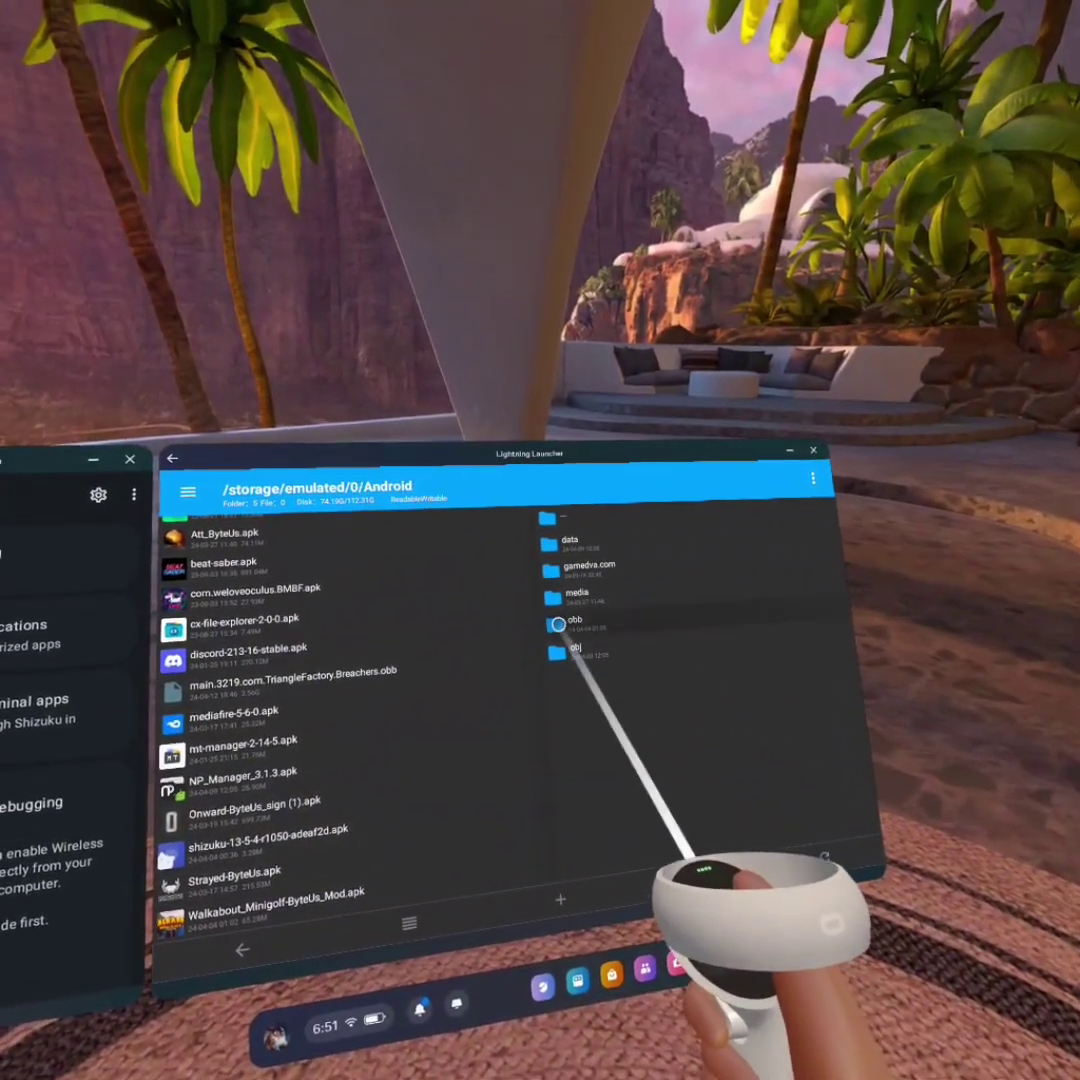
{"action": "scroll", "coordinate": [610, 700], "scroll_direction": "down", "scroll_amount": 5}
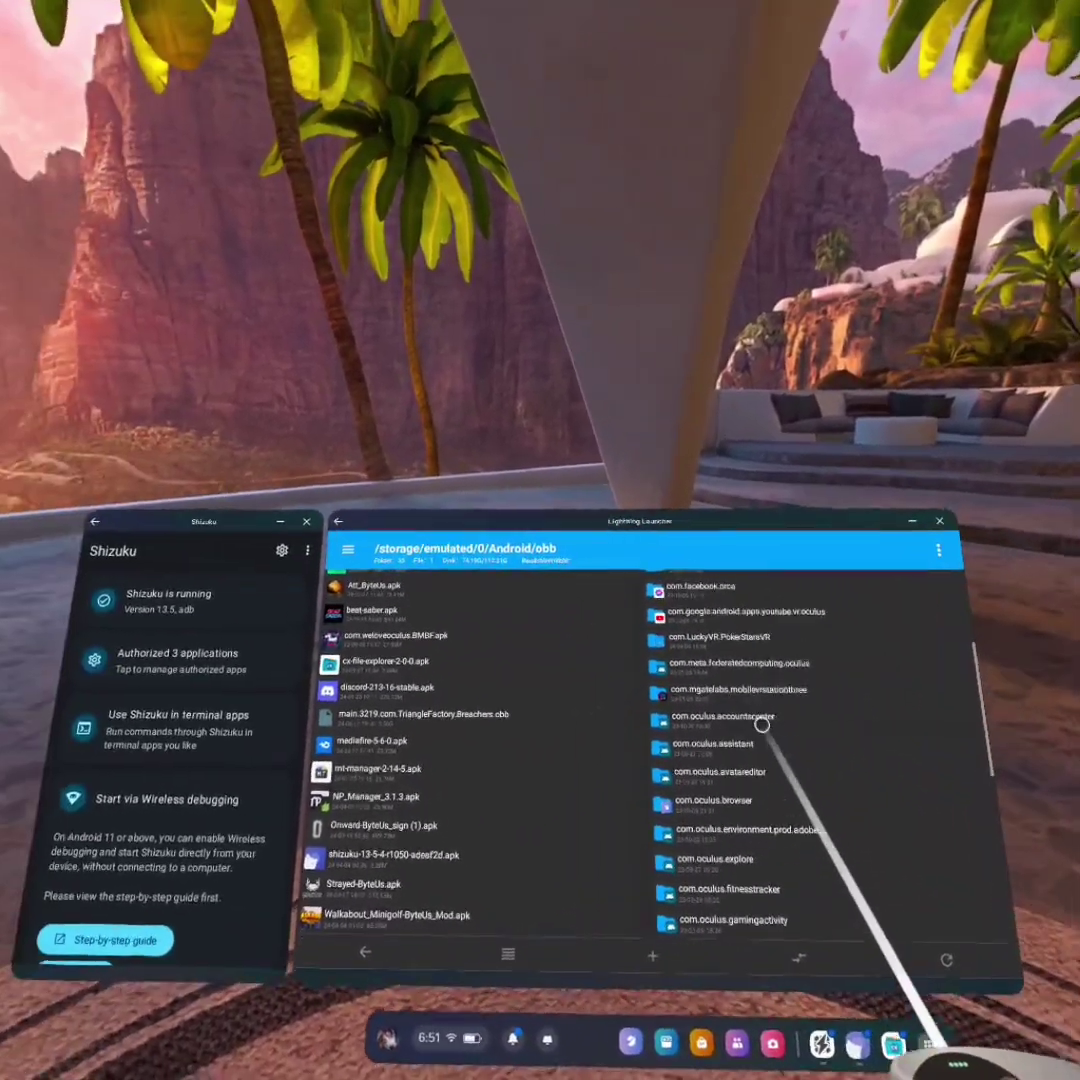
{"action": "scroll", "coordinate": [635, 627], "scroll_direction": "down", "scroll_amount": 5}
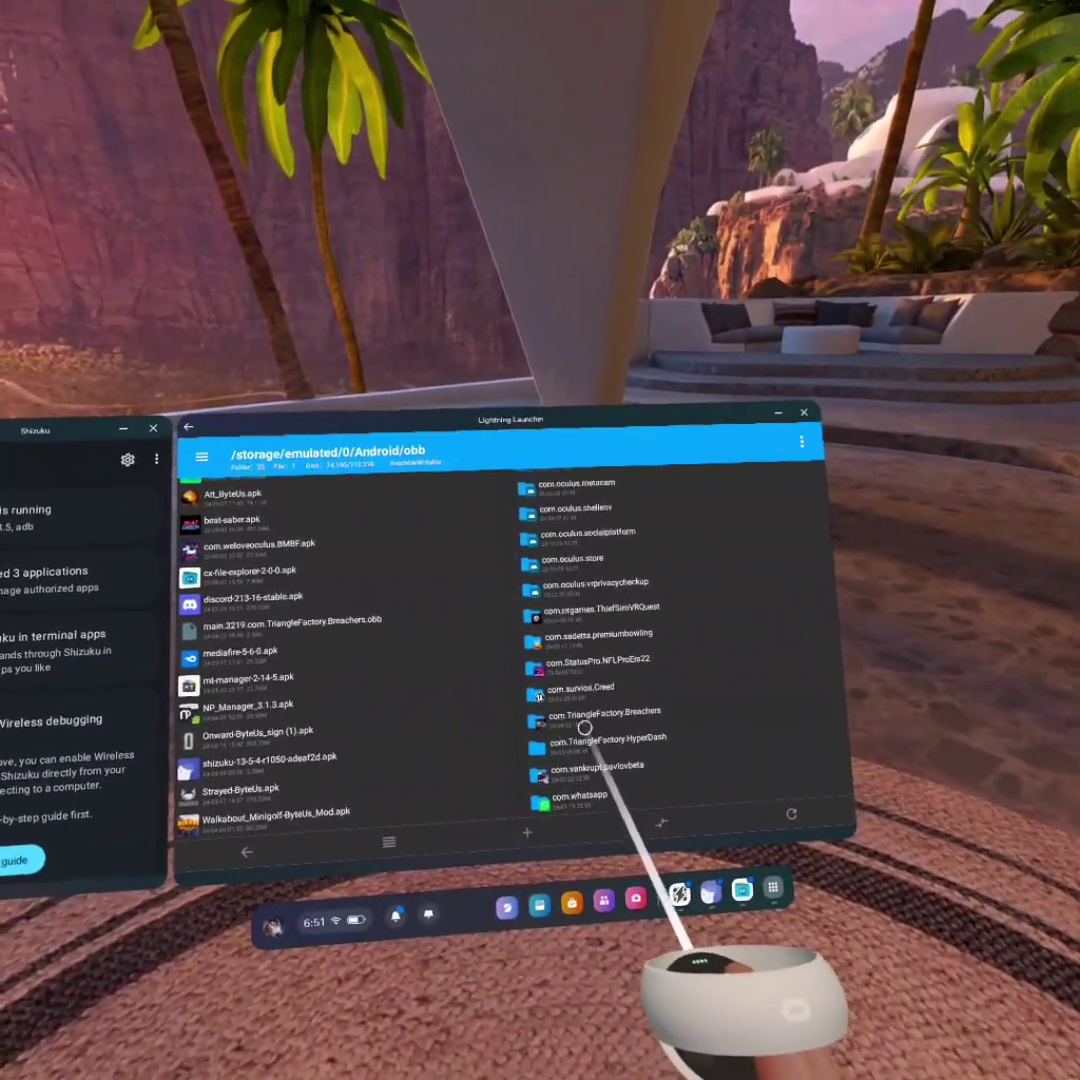
Open com.TriangleFactory.Breachers on the right and move main.3219.com.TriangleFactory.Breachers.obb from Download into it
{"action": "left_click", "coordinate": [568, 720]}
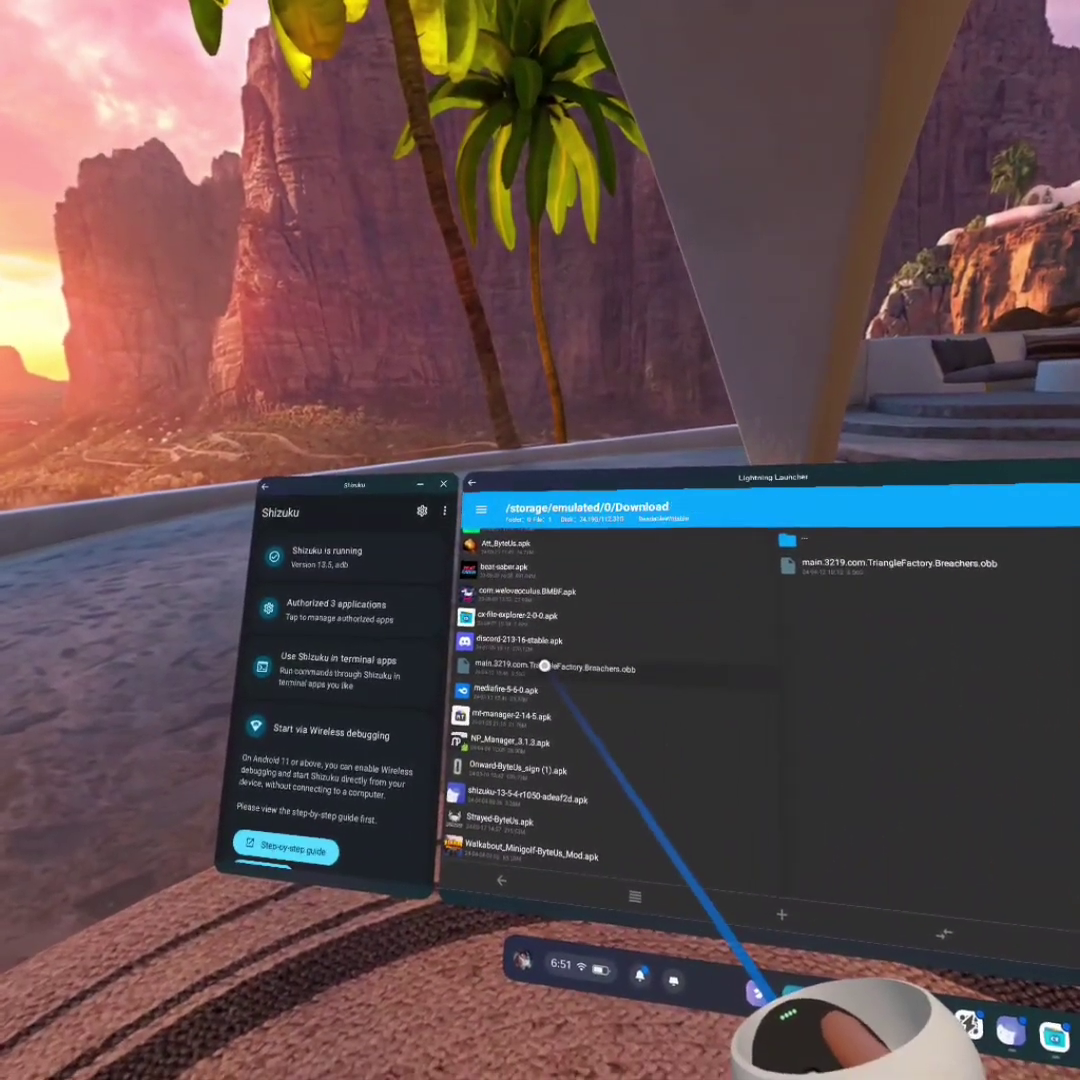
{"action": "right_click", "coordinate": [543, 665]}
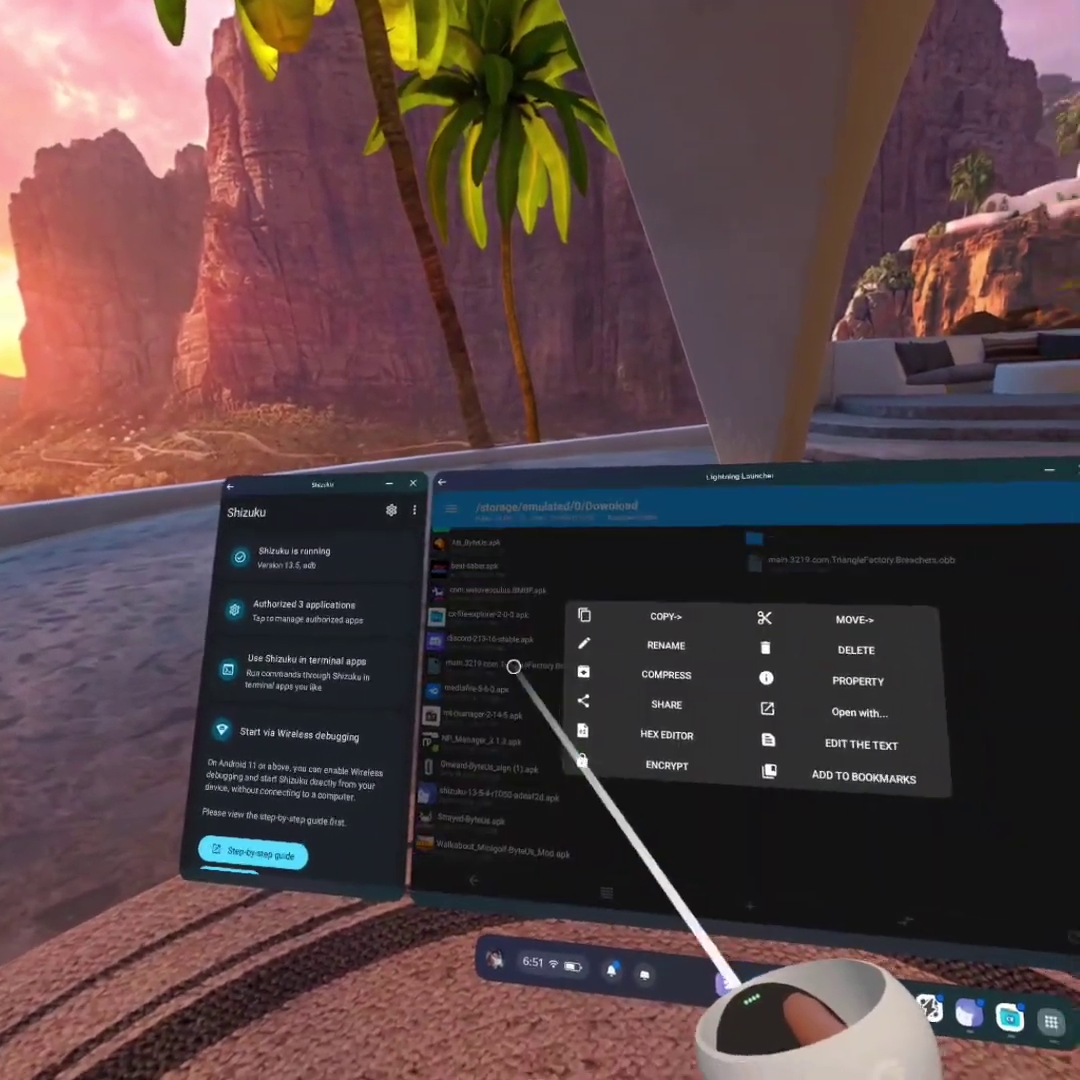
{"action": "left_click", "coordinate": [730, 625]}
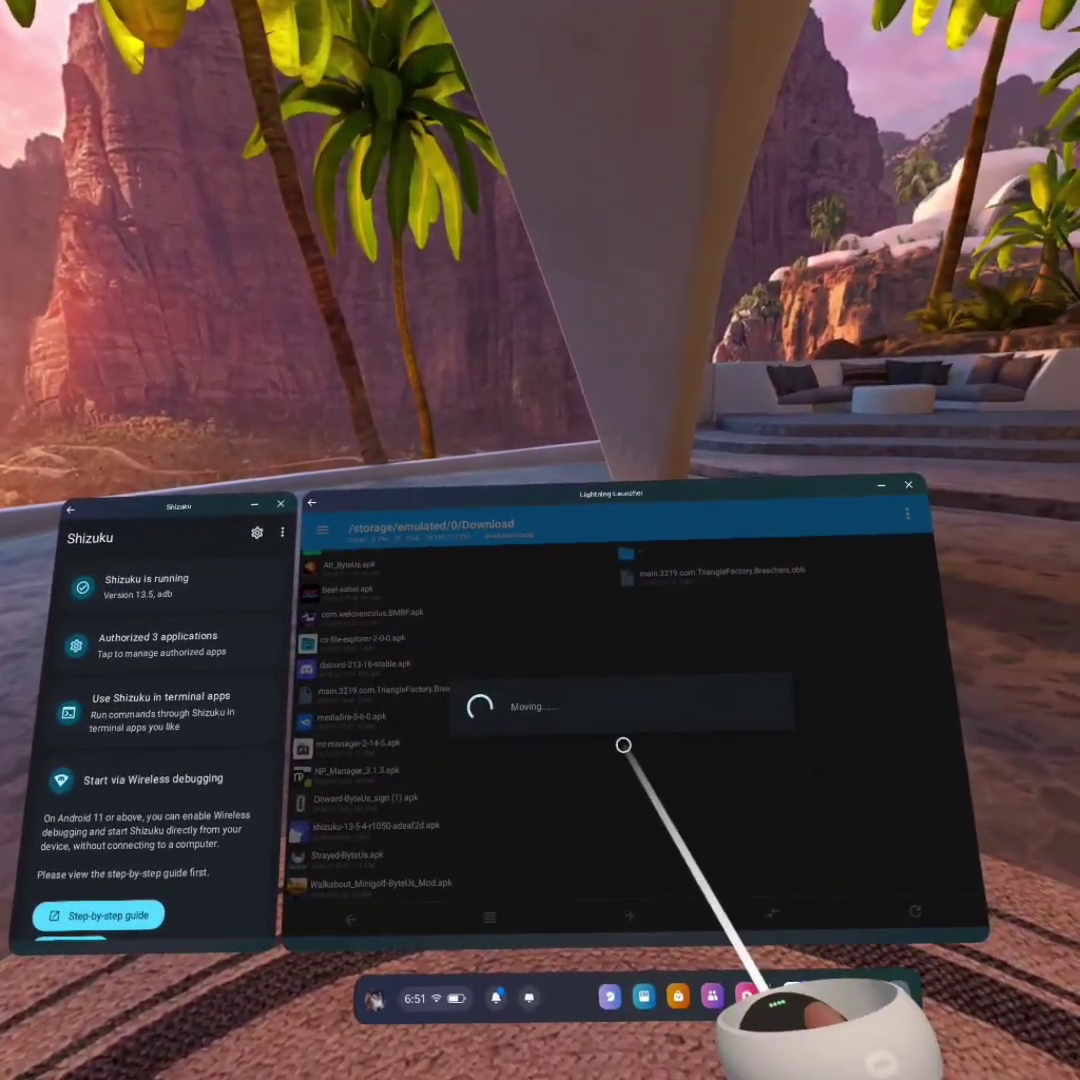